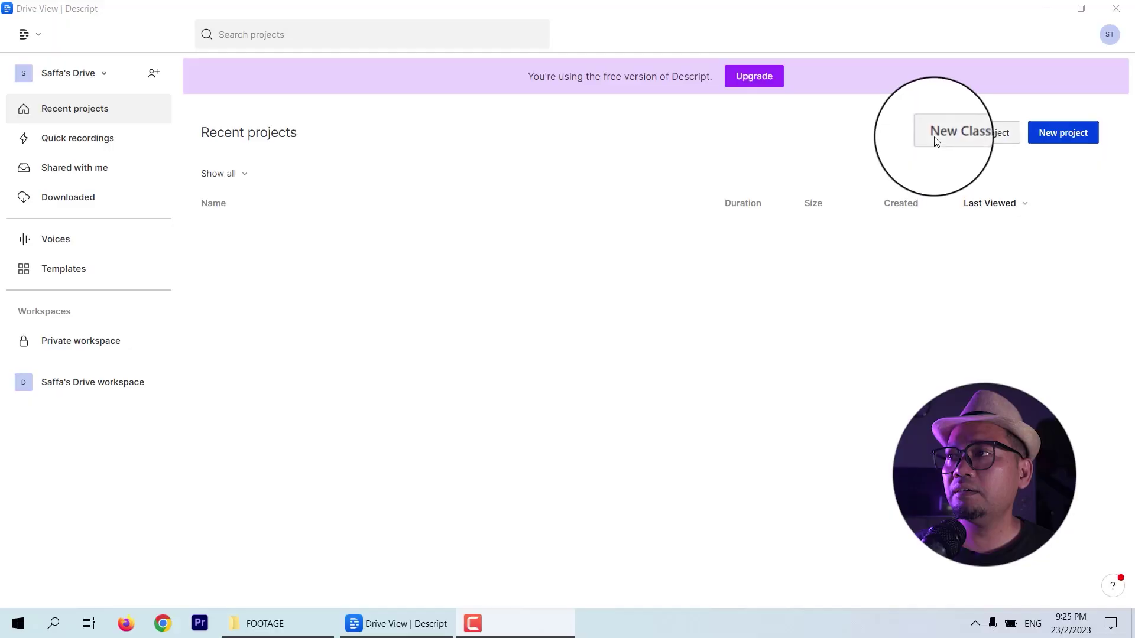
Step: Start a new Descript project from D:\KOPI STAMINA\FOOTAGE\IMG_5510.MOV and let it transcribe
left_click(936, 142)
left_click(567, 421)
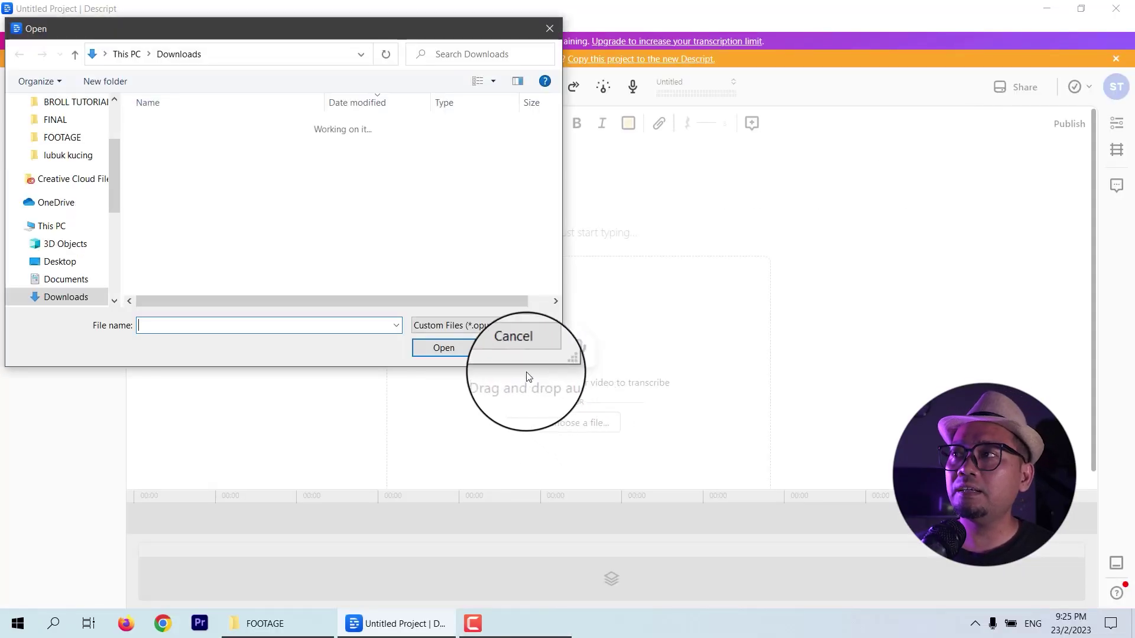
left_click(249, 54)
type("D:\\KOPI STAMINA\\FOOTAGE")
key("Return")
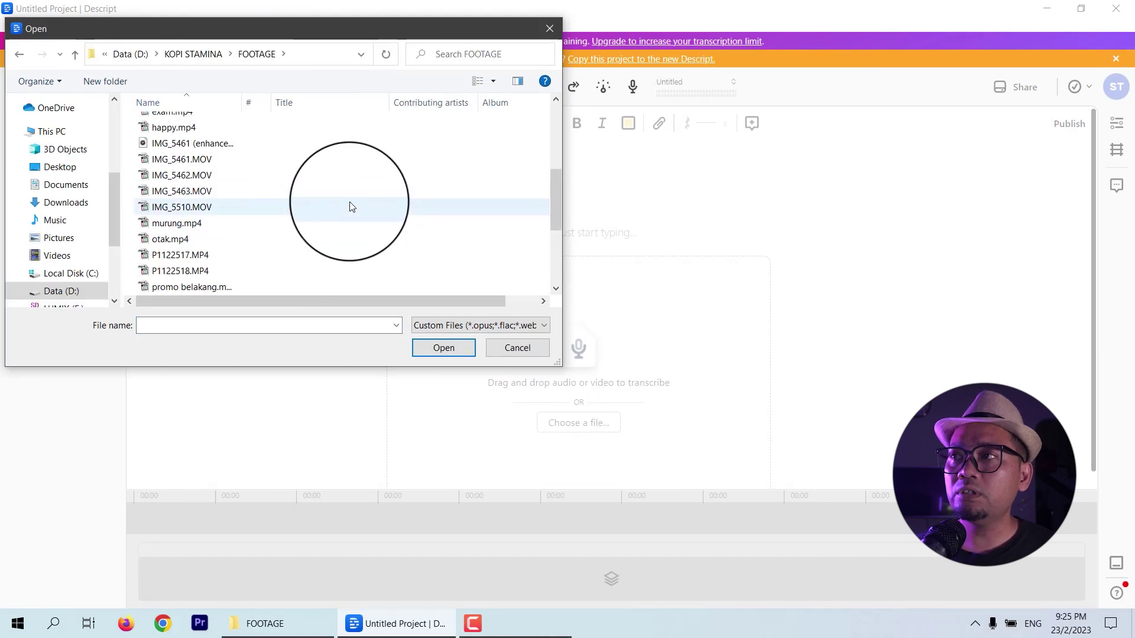
double_click(351, 207)
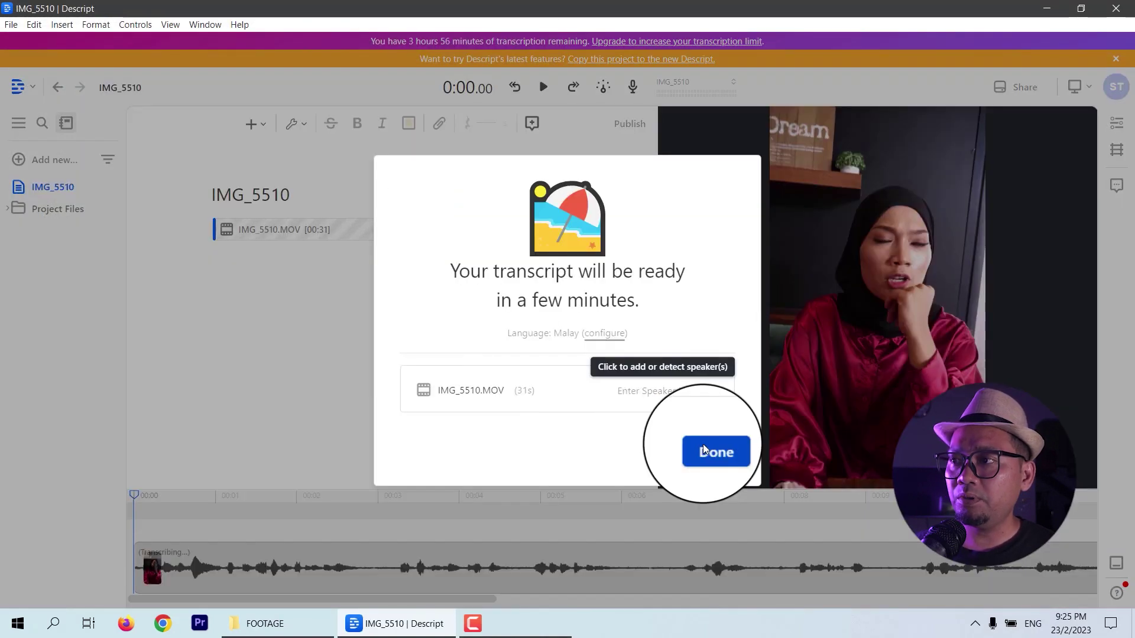
left_click(681, 451)
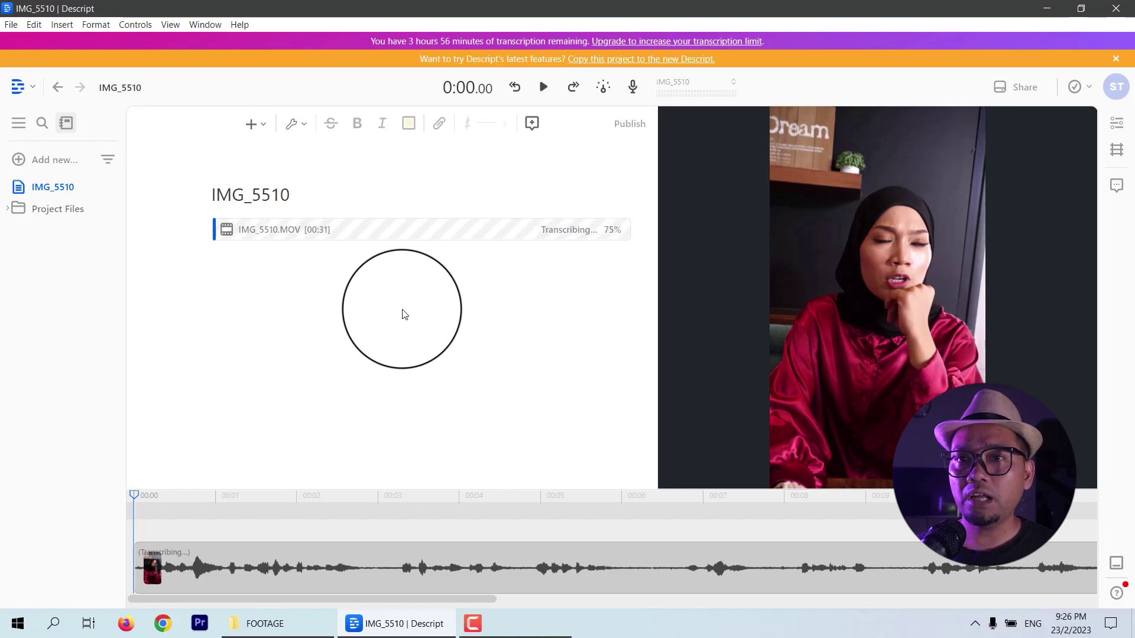
Step: Correct the misheard transcript words to 'Penatnya' and 'exersice', then check the sync status
right_click(255, 232)
left_click(295, 248)
type("Penatnya")
key("Return")
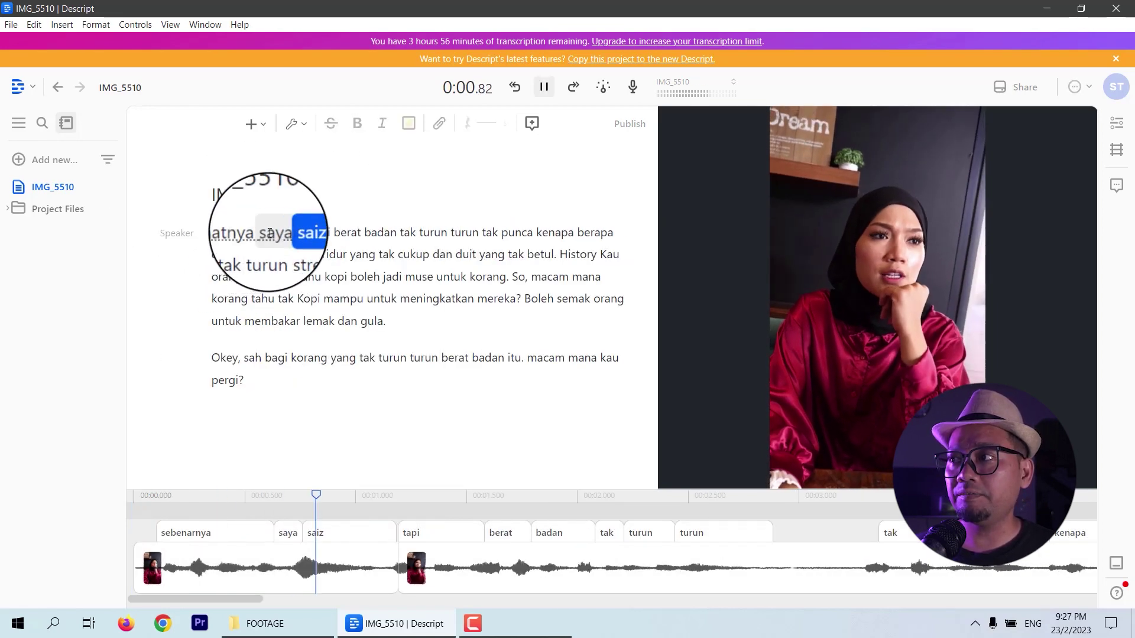
right_click(271, 232)
left_click(311, 249)
type("exersice")
key("Return")
left_click(544, 87)
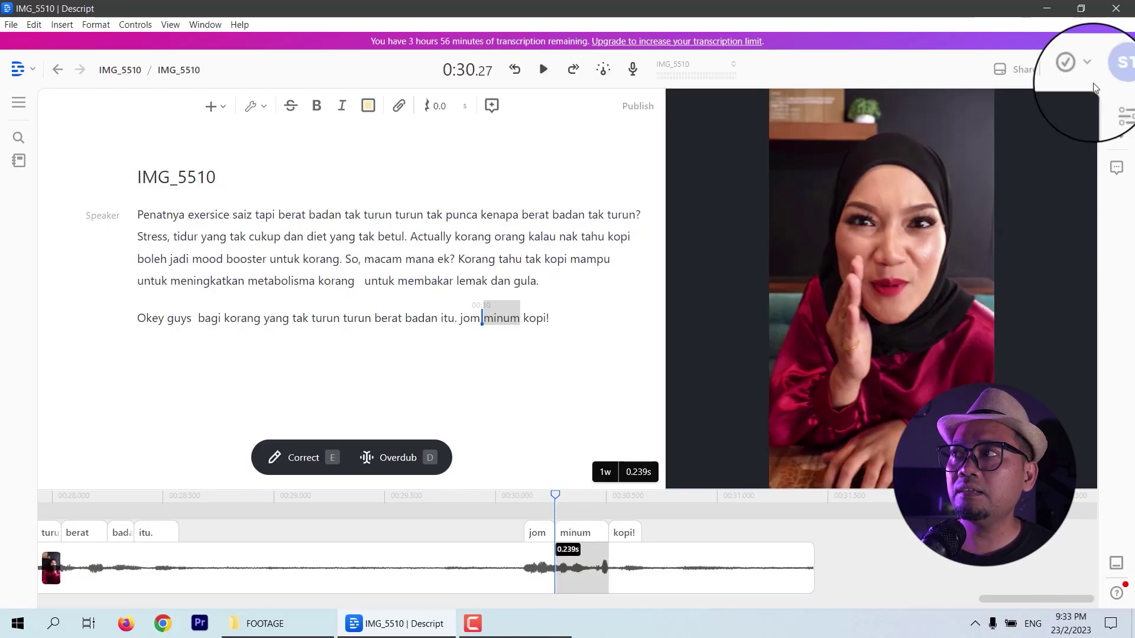
left_click(1088, 71)
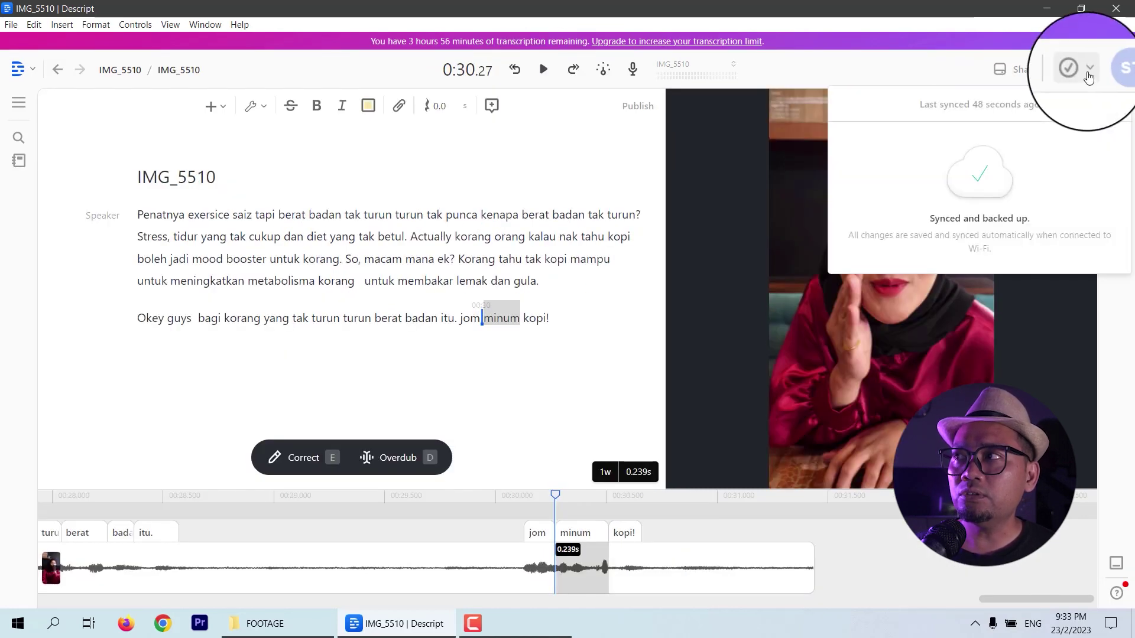
Step: Export SubRip (.srt) subtitles and save them as IMG_5510.srt in the FOOTAGE folder
left_click(1034, 70)
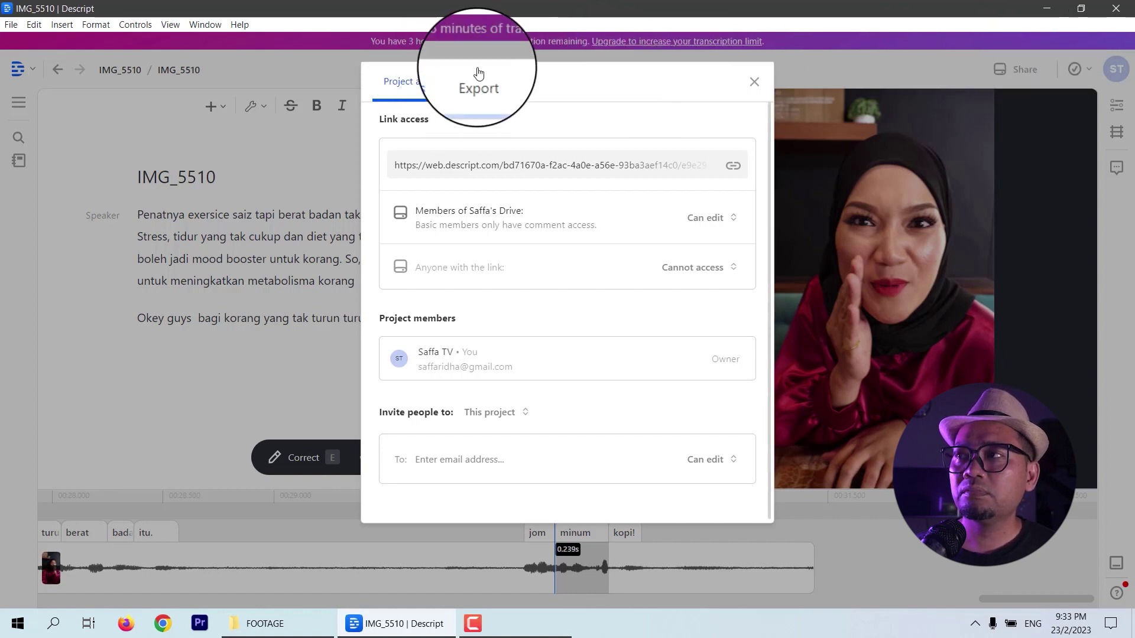
left_click(478, 83)
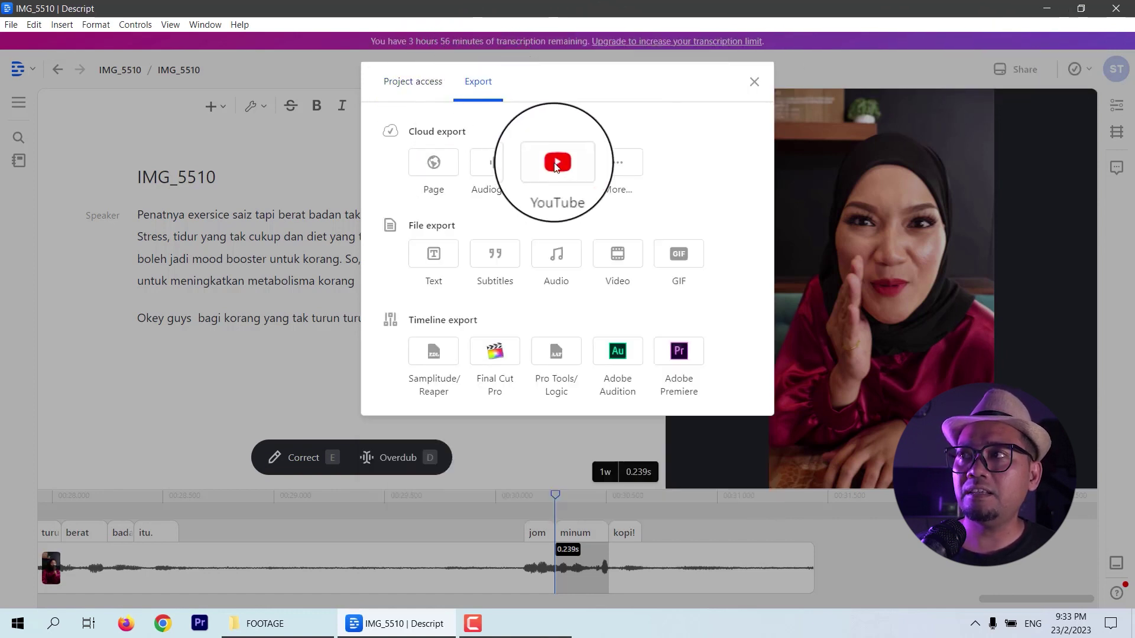
left_click(507, 262)
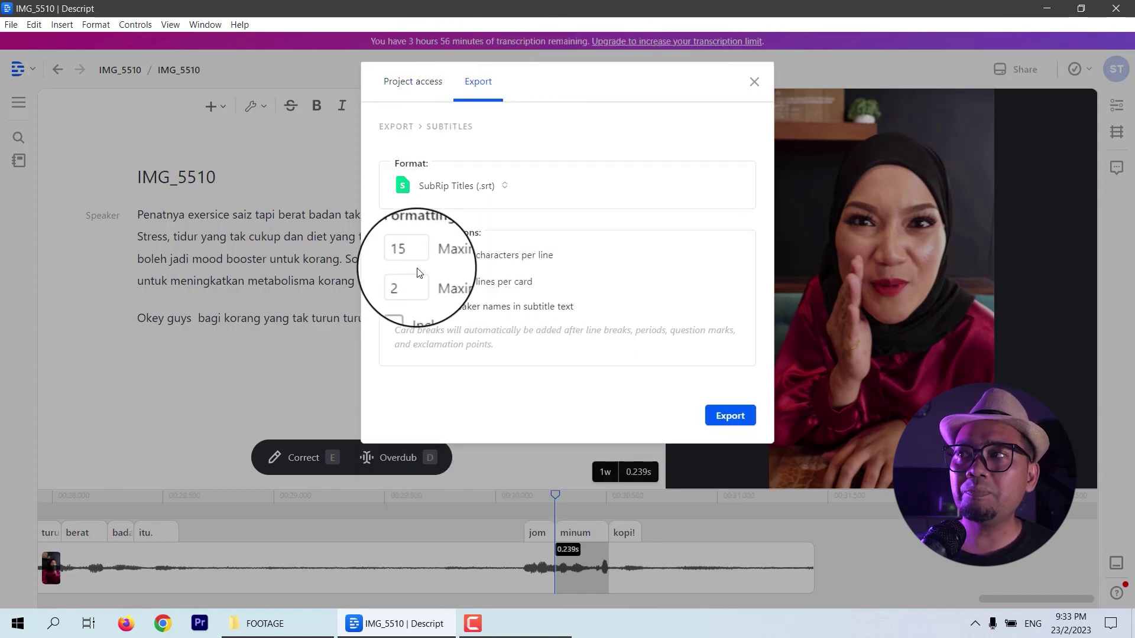
left_click(722, 417)
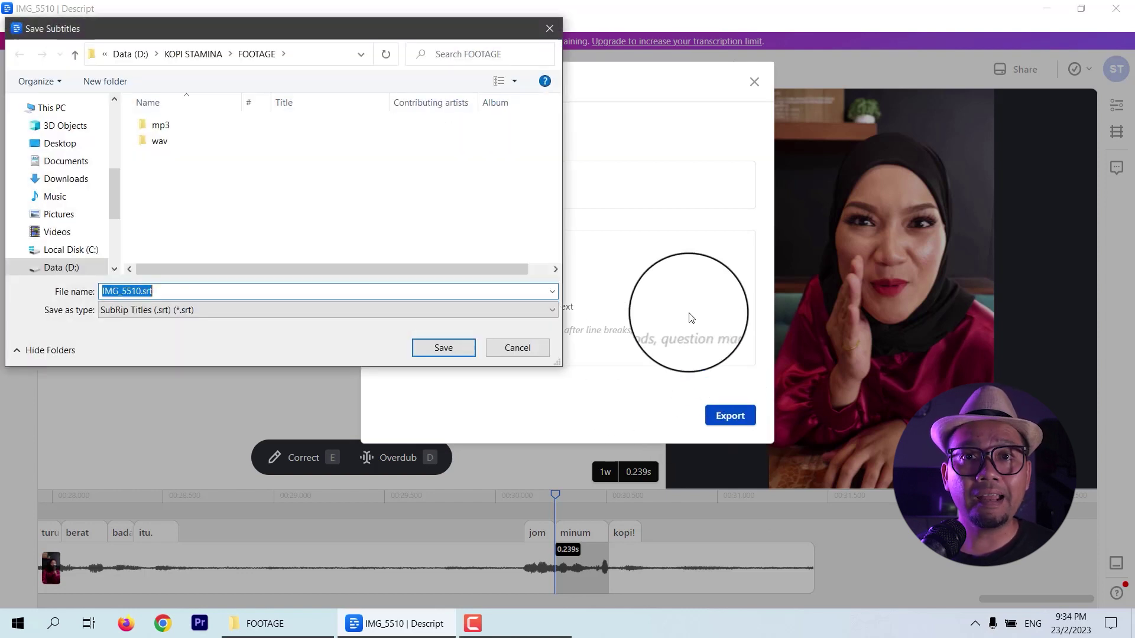
left_click(443, 349)
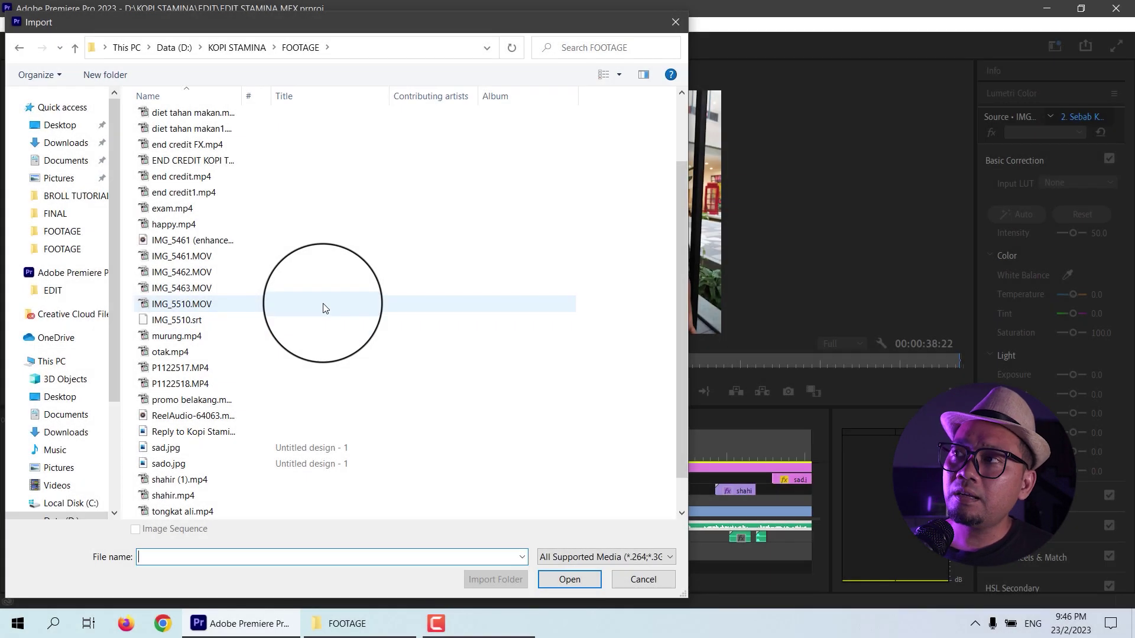
Step: Import IMG_5510.MOV into a new sequence named Minum kopi
left_click(323, 303)
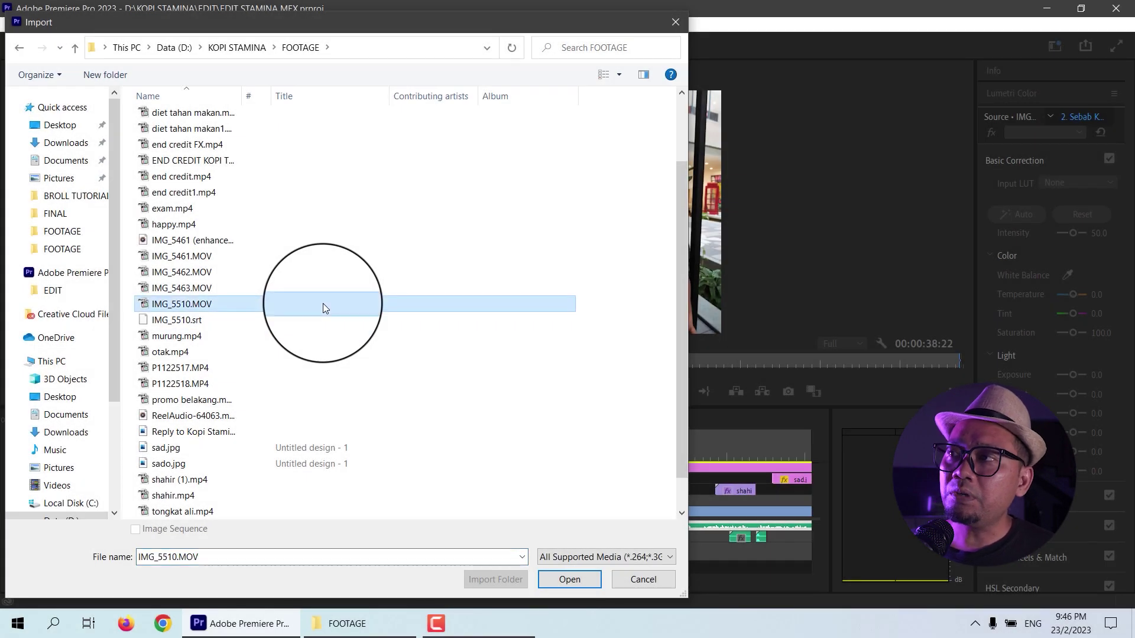
double_click(323, 303)
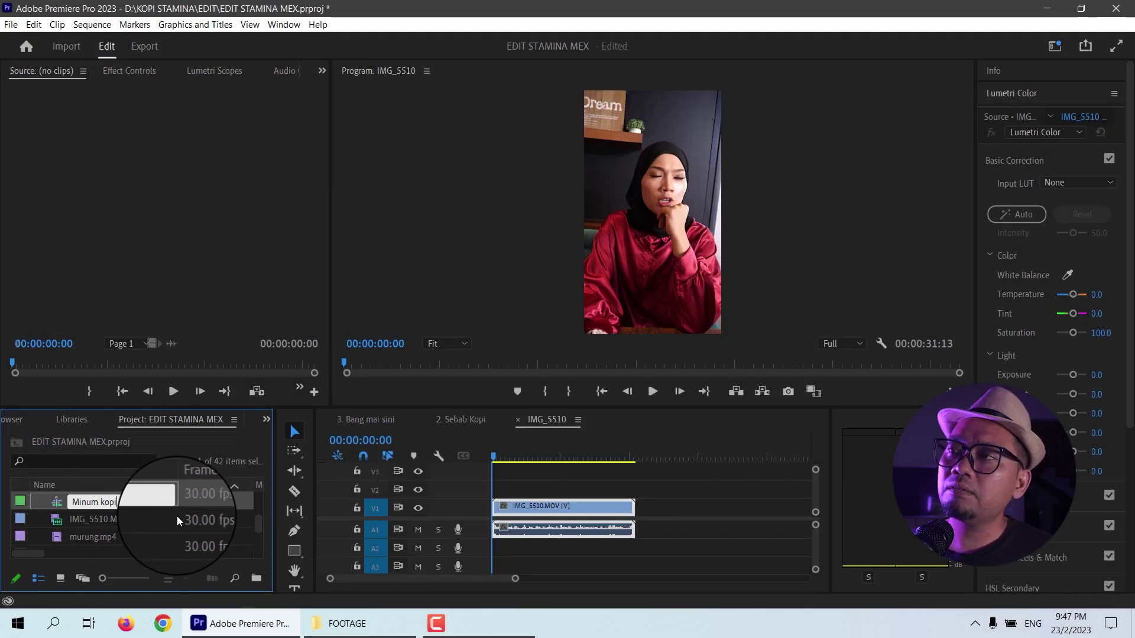
key("Return")
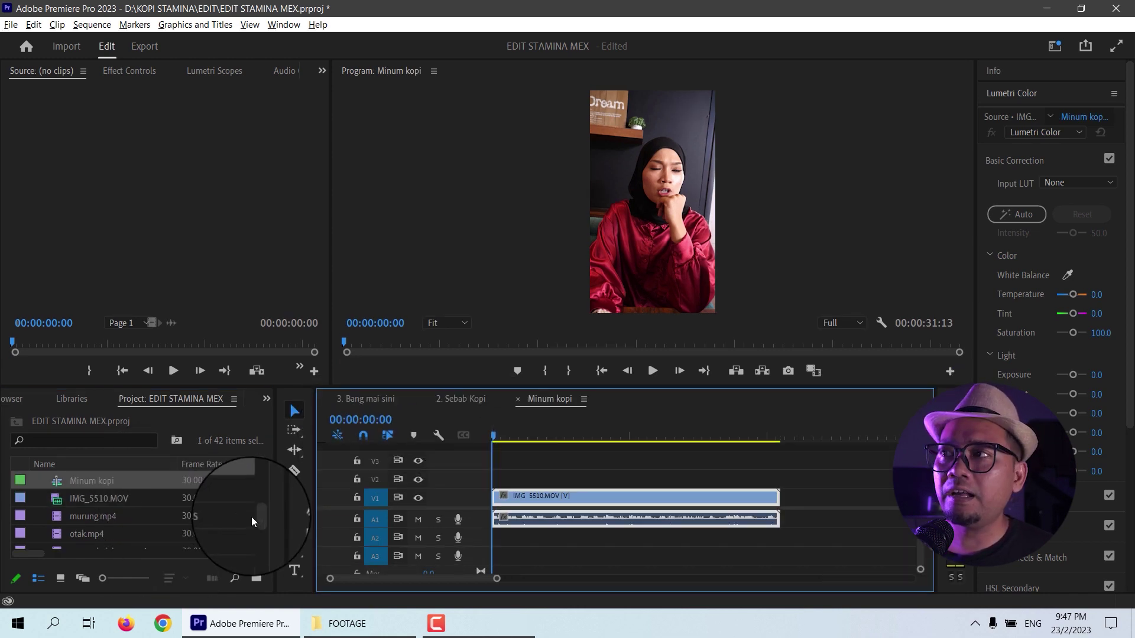
Step: Import IMG_5510.srt and add it to the timeline as a new subtitle caption track
double_click(238, 546)
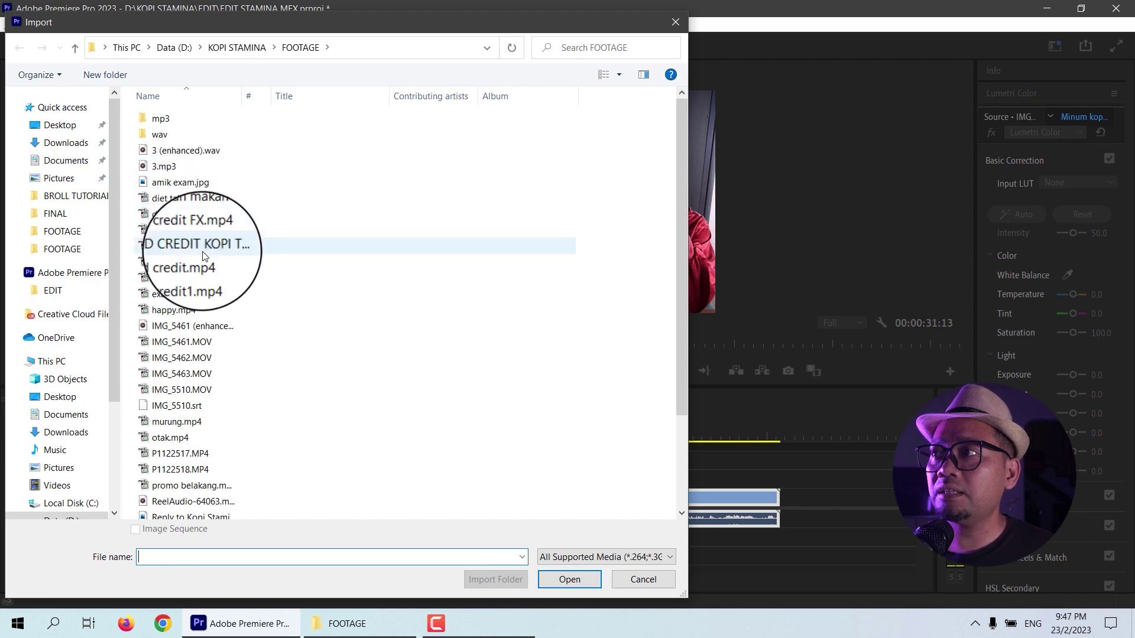
double_click(227, 407)
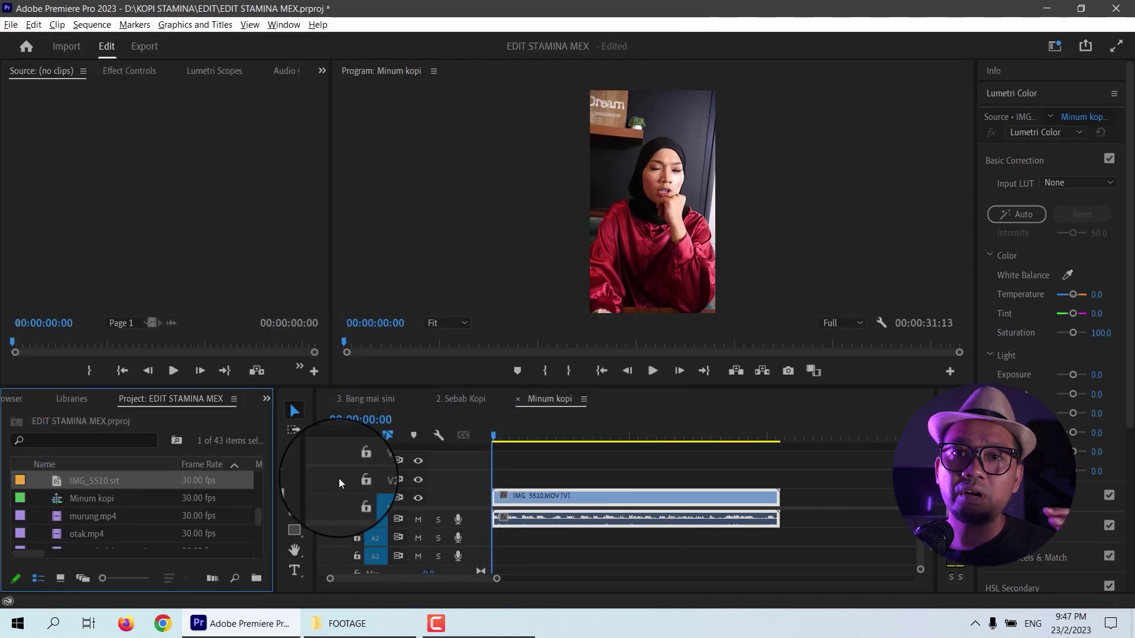
left_click_drag(144, 481, 506, 470)
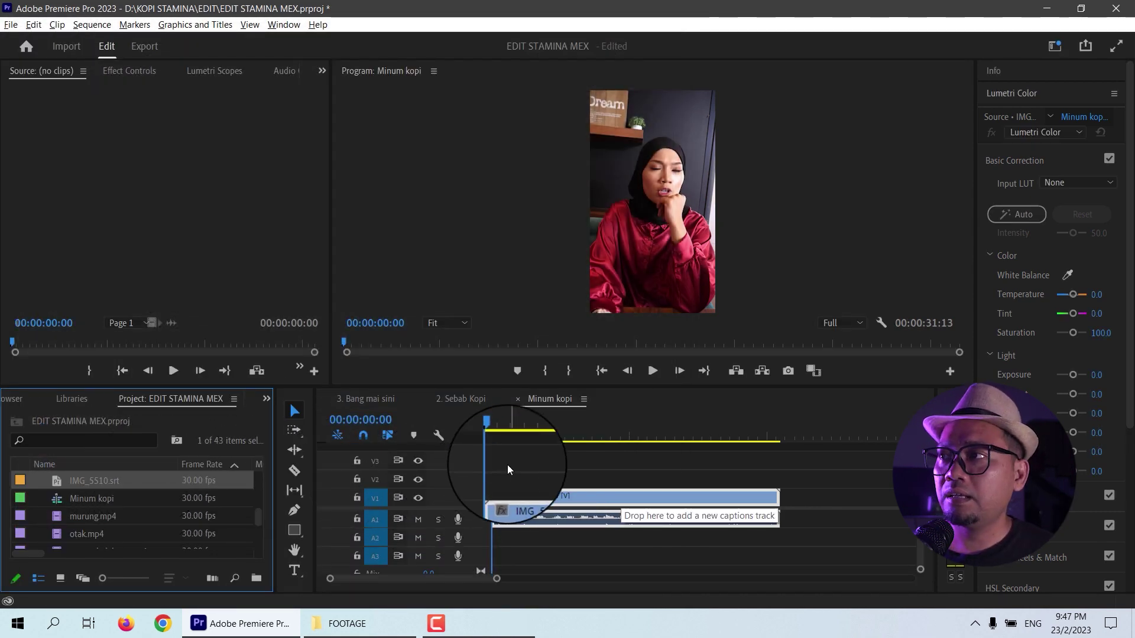
left_click(542, 428)
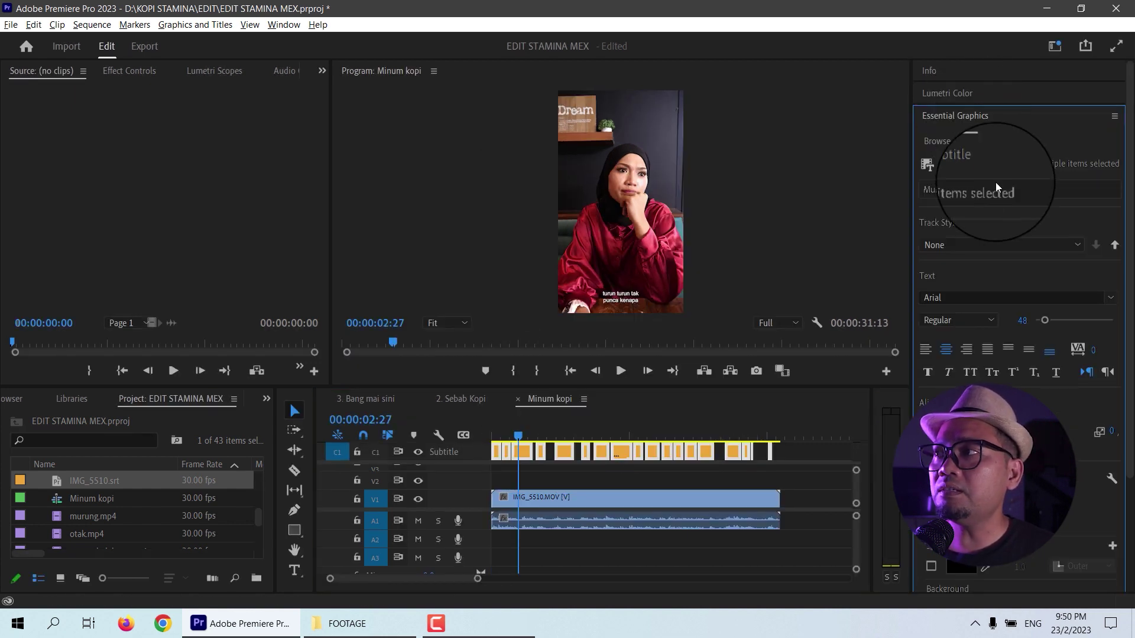
Step: Set the captions to The Bold Font, Bold, size 100, and preview a caption at 00:00:05:14
left_click(993, 295)
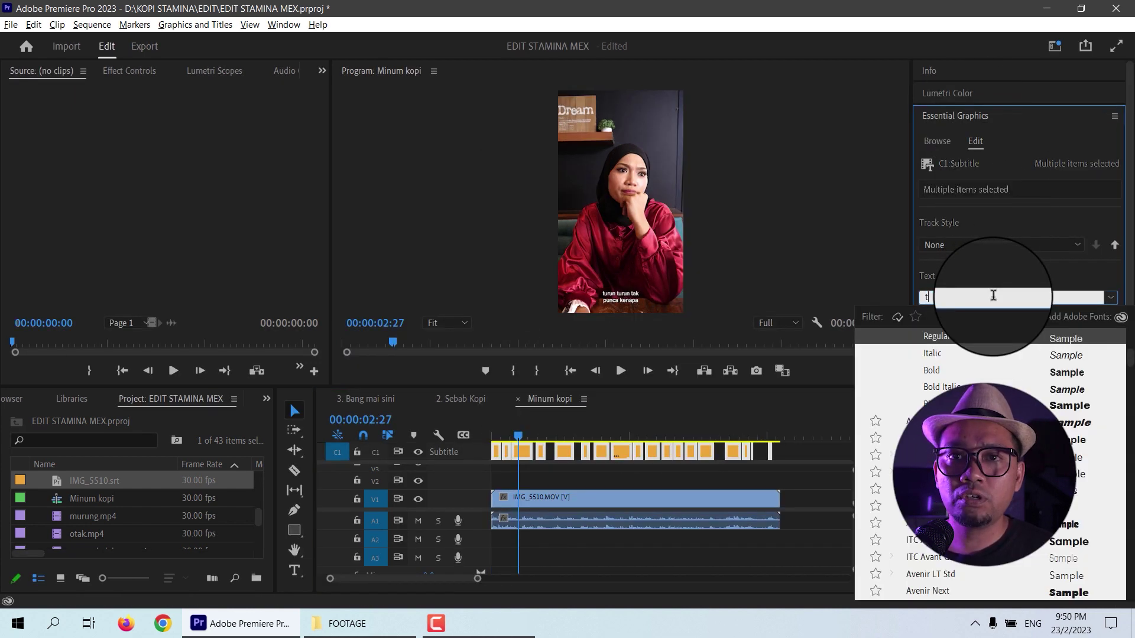
type("he bol")
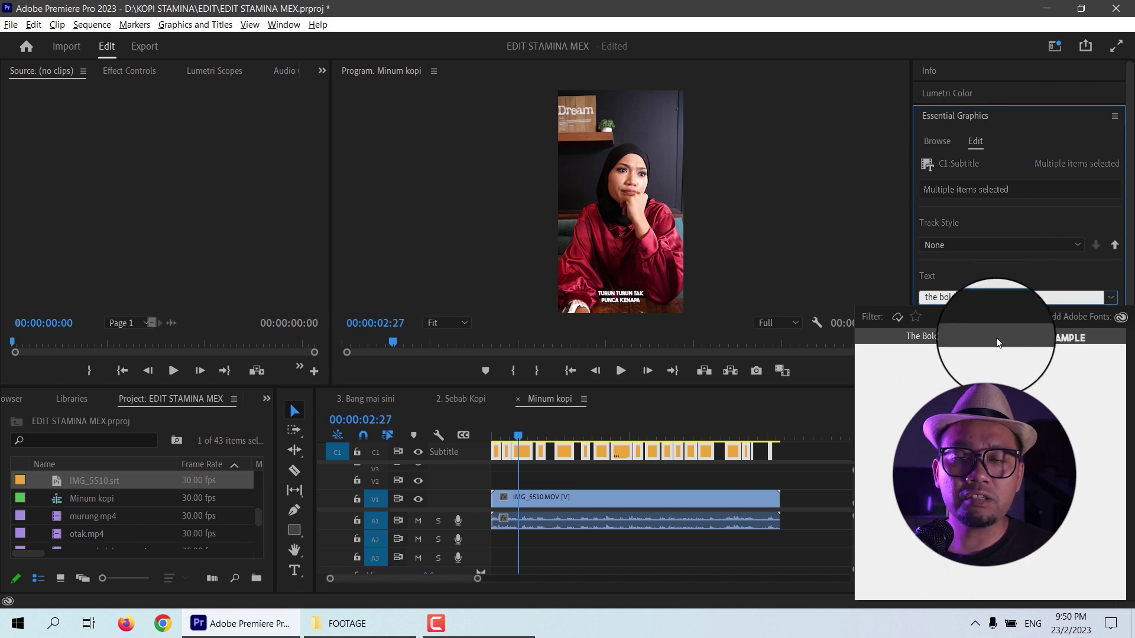
left_click(999, 336)
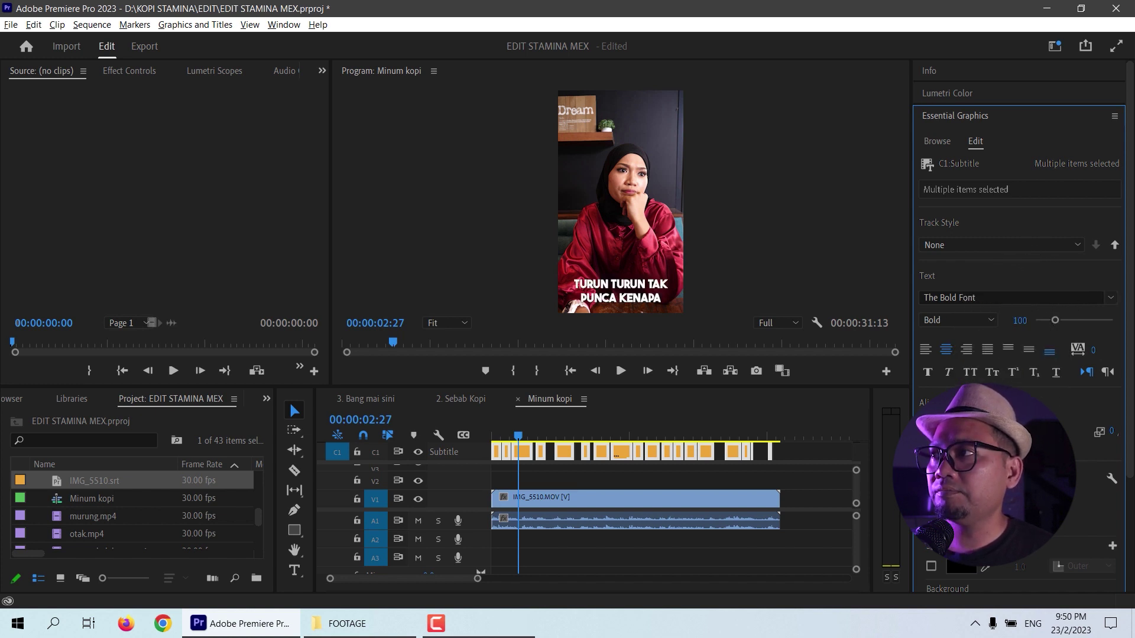
scroll(1020, 295, "down", 3)
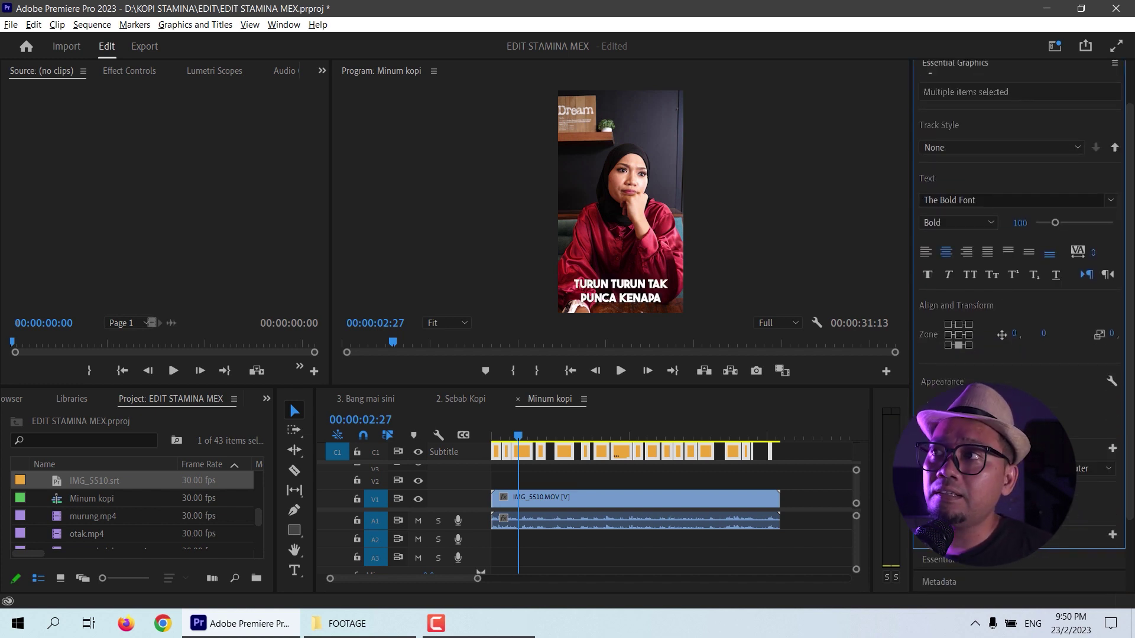
left_click(541, 436)
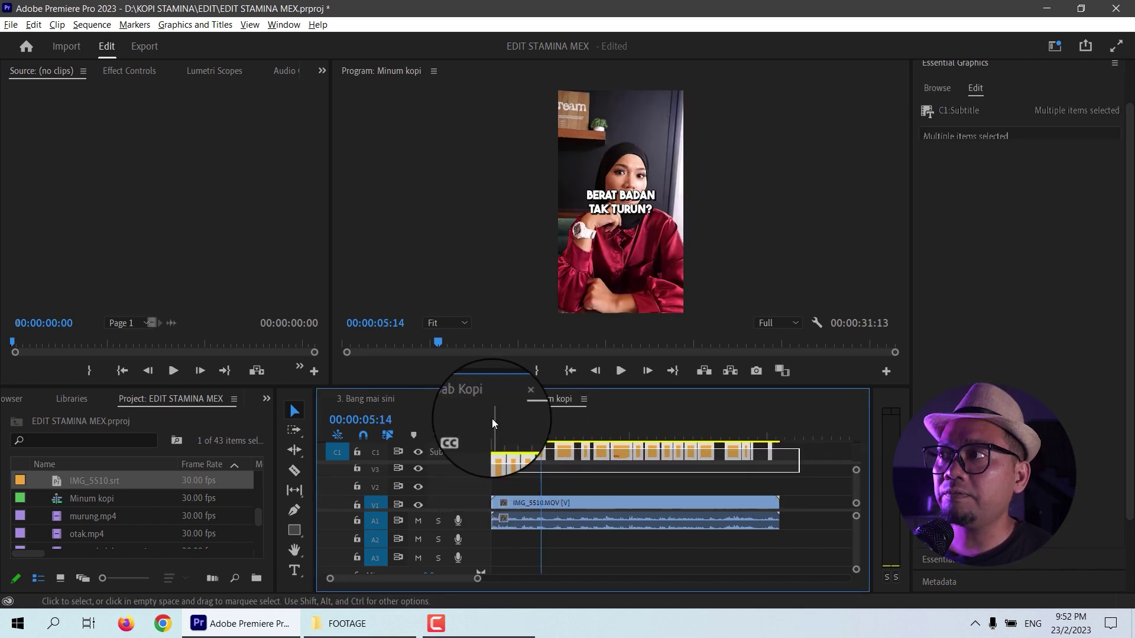
Step: Upgrade the captions to graphic clips on V3 and set the first caption's Position Y to 1420
left_click(228, 25)
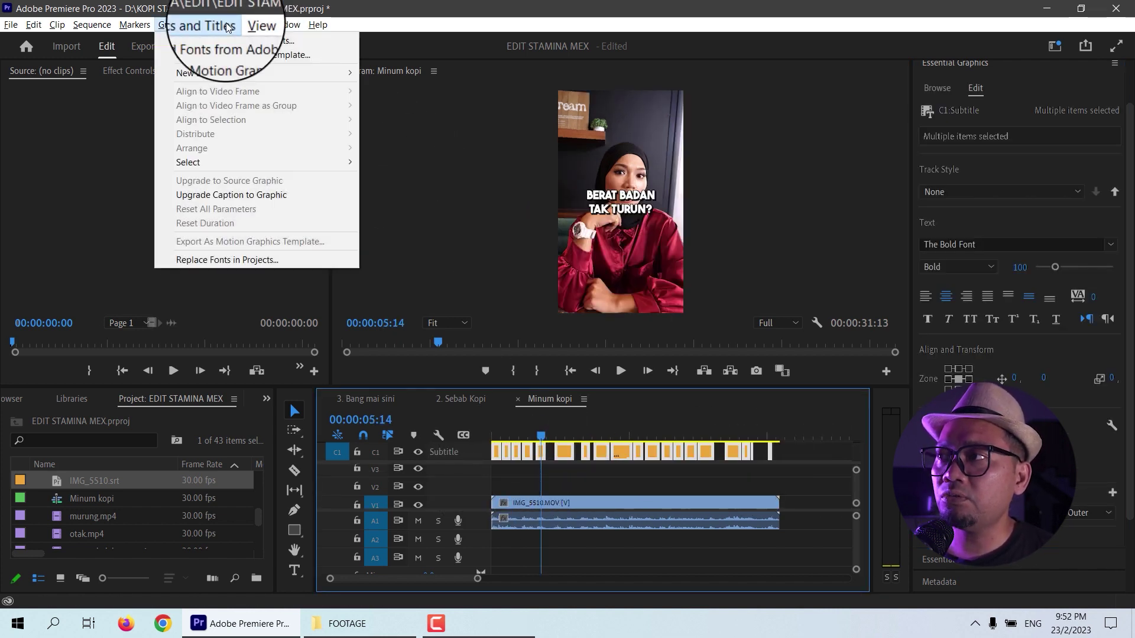
left_click(266, 200)
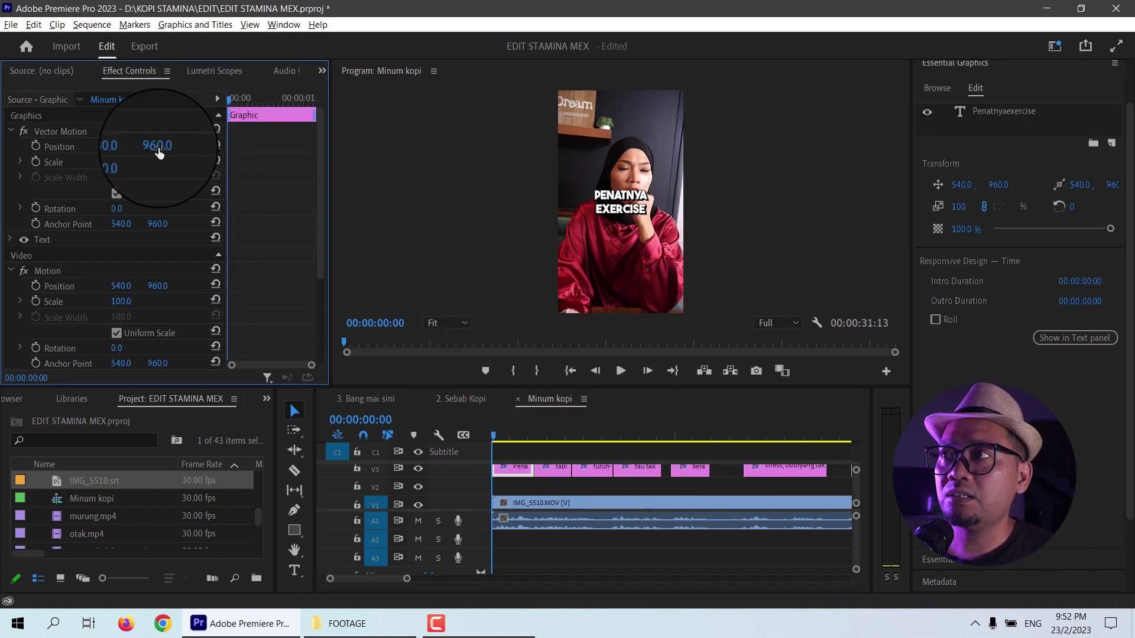
left_click_drag(158, 152, 503, 176)
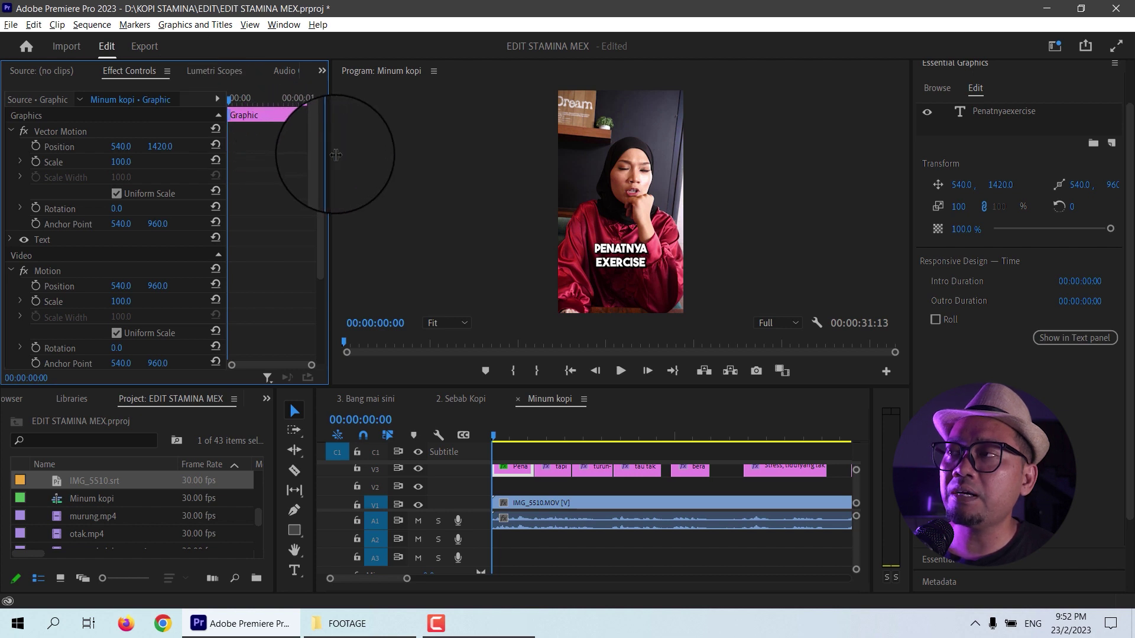
Step: Keyframe the first caption's Scale at 0, 120 and 100 over its opening frames
left_click_drag(328, 159, 383, 159)
left_click(29, 165)
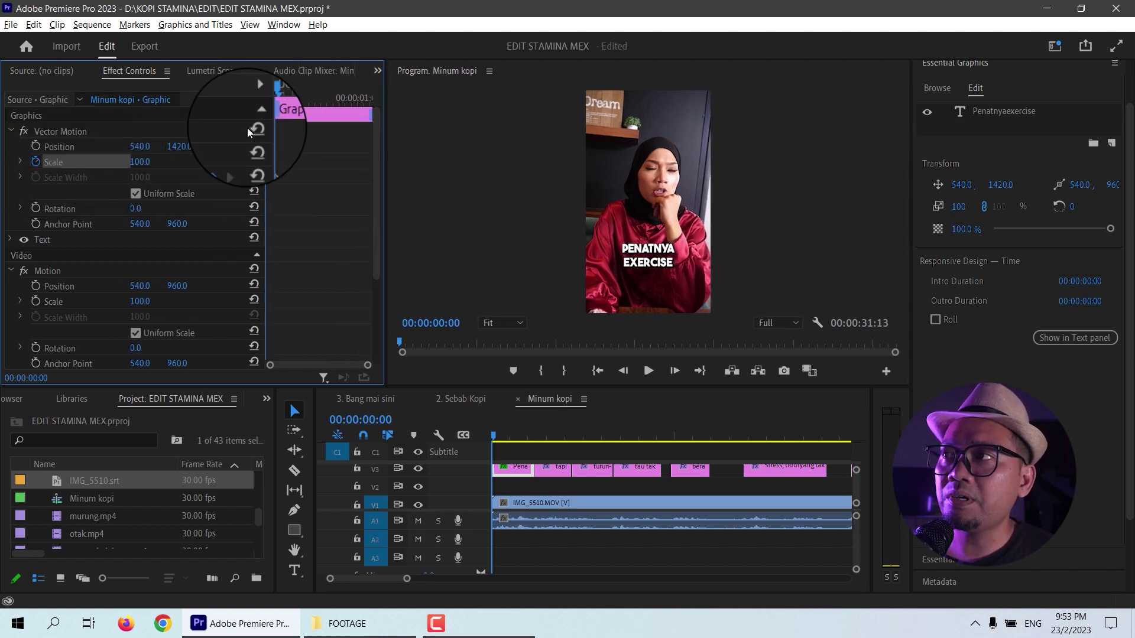
left_click(274, 96)
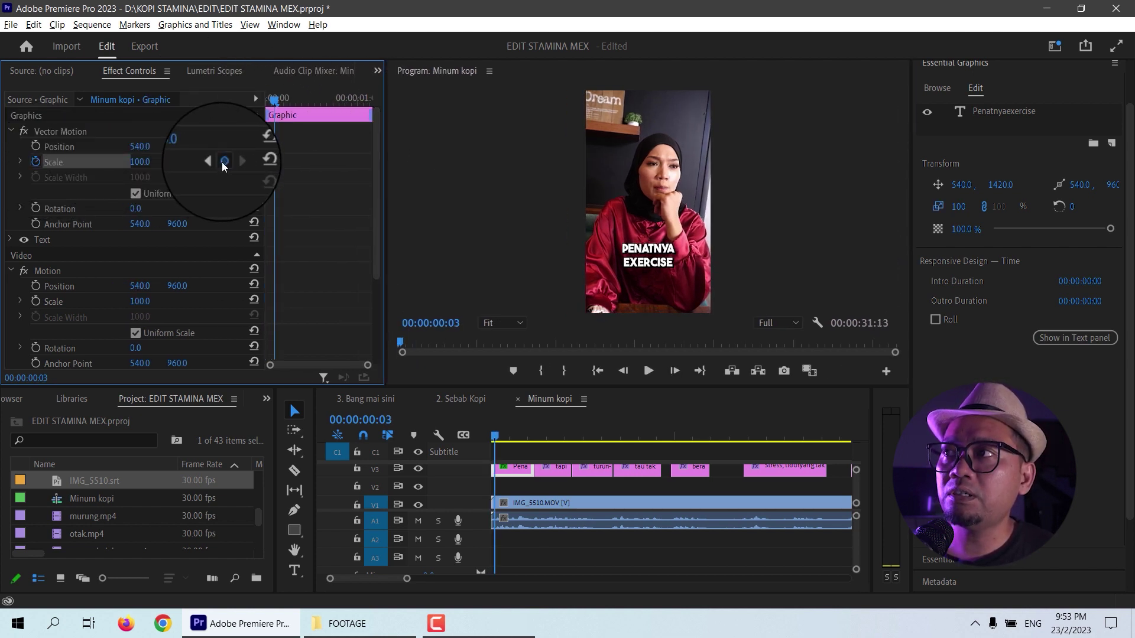
left_click(283, 99)
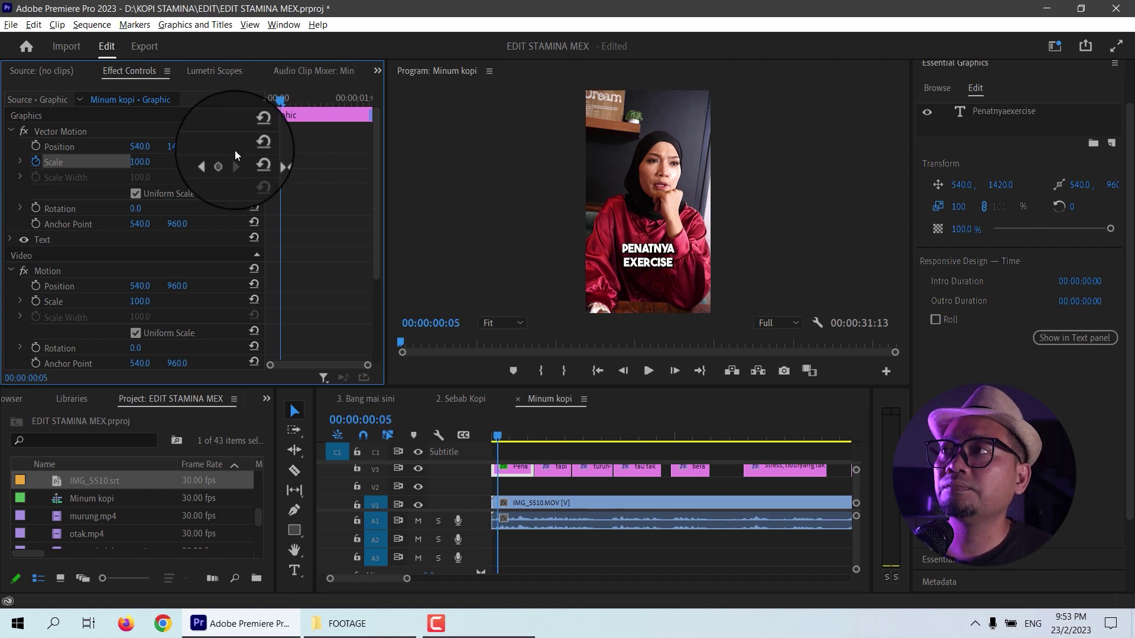
left_click(212, 162)
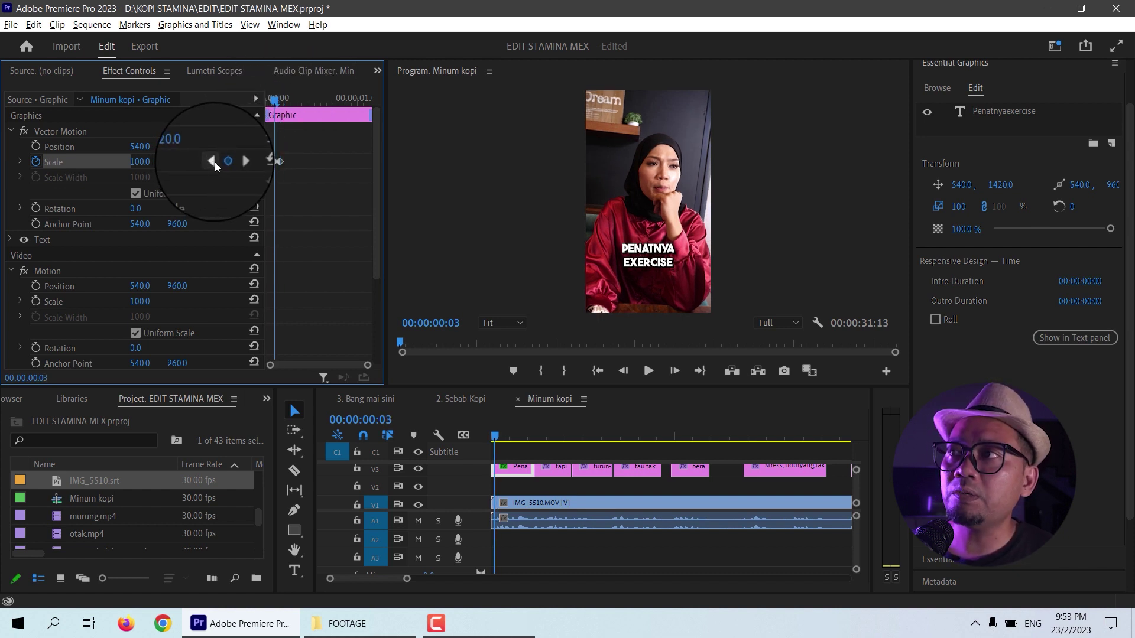
left_click(140, 163)
type("120")
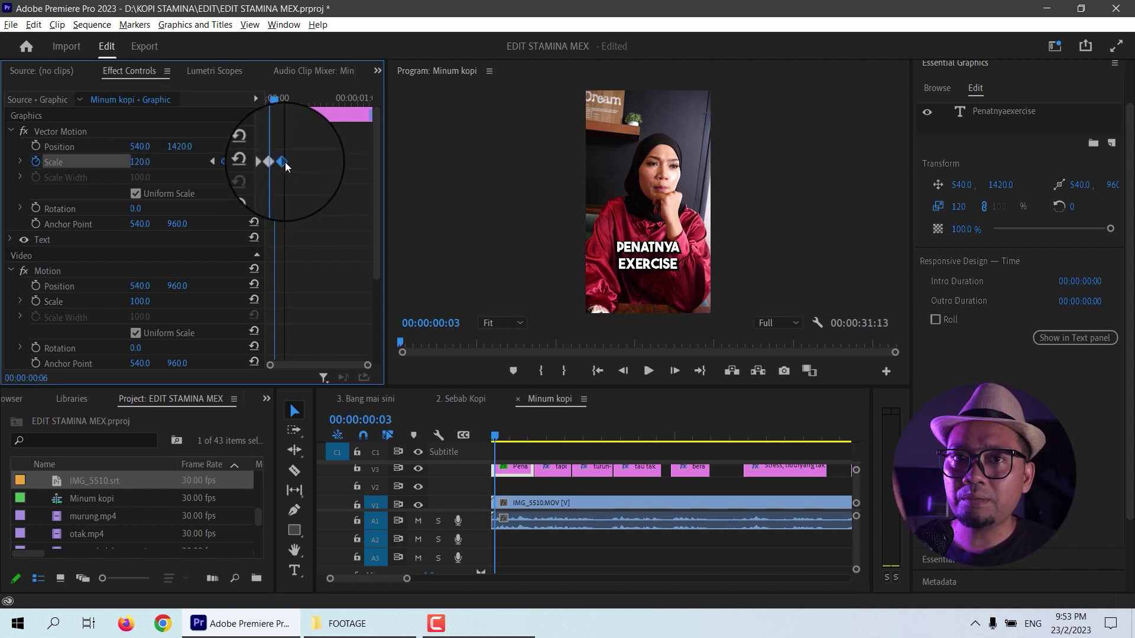
left_click_drag(280, 162, 283, 166)
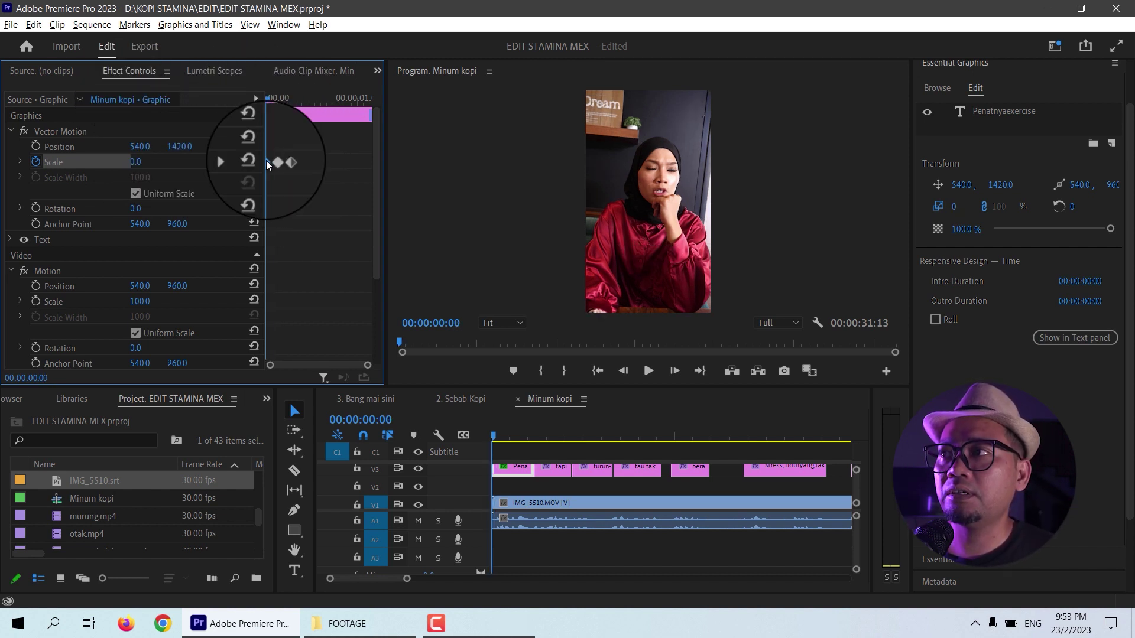
Step: Apply Ease In and Ease Out to the Scale keyframes and play back the pop-in
right_click(270, 161)
left_click(313, 356)
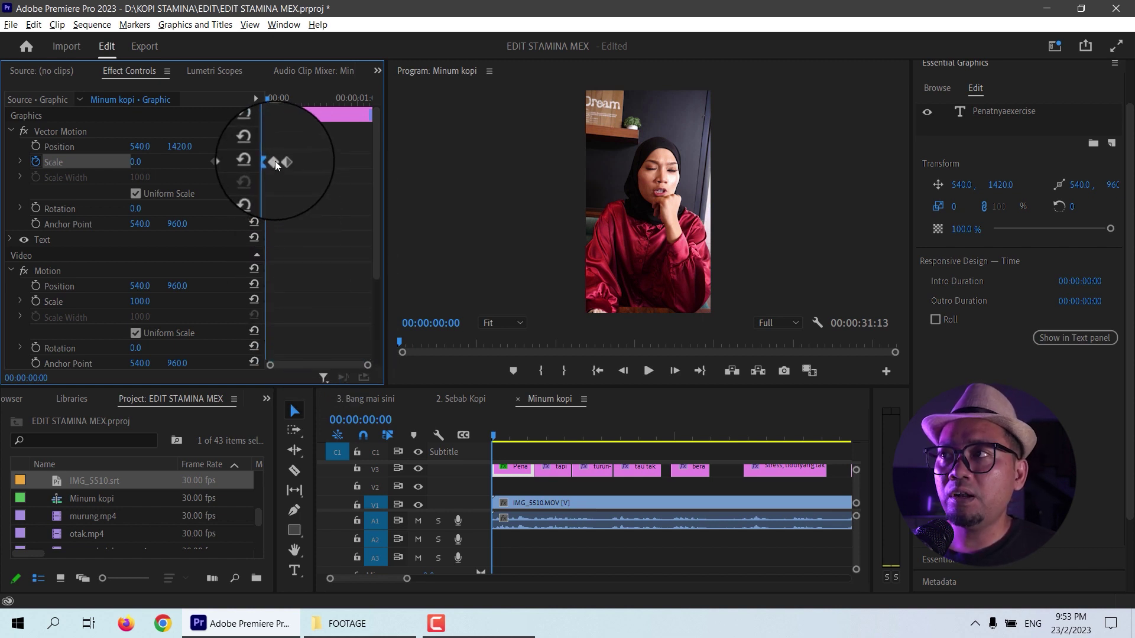
right_click(275, 164)
left_click(311, 342)
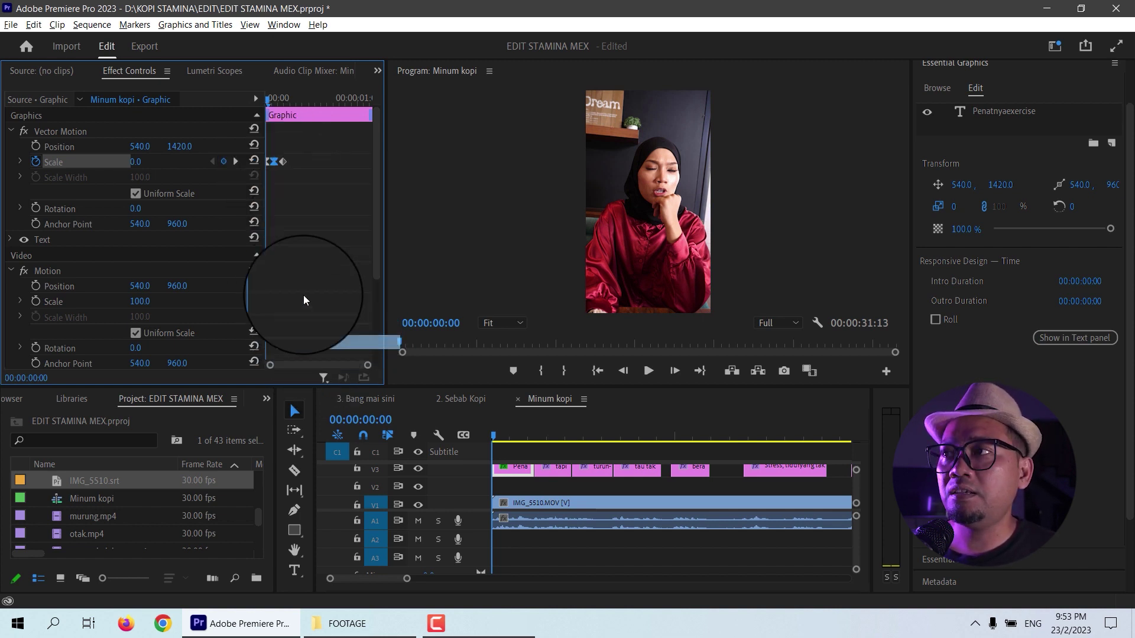
right_click(285, 167)
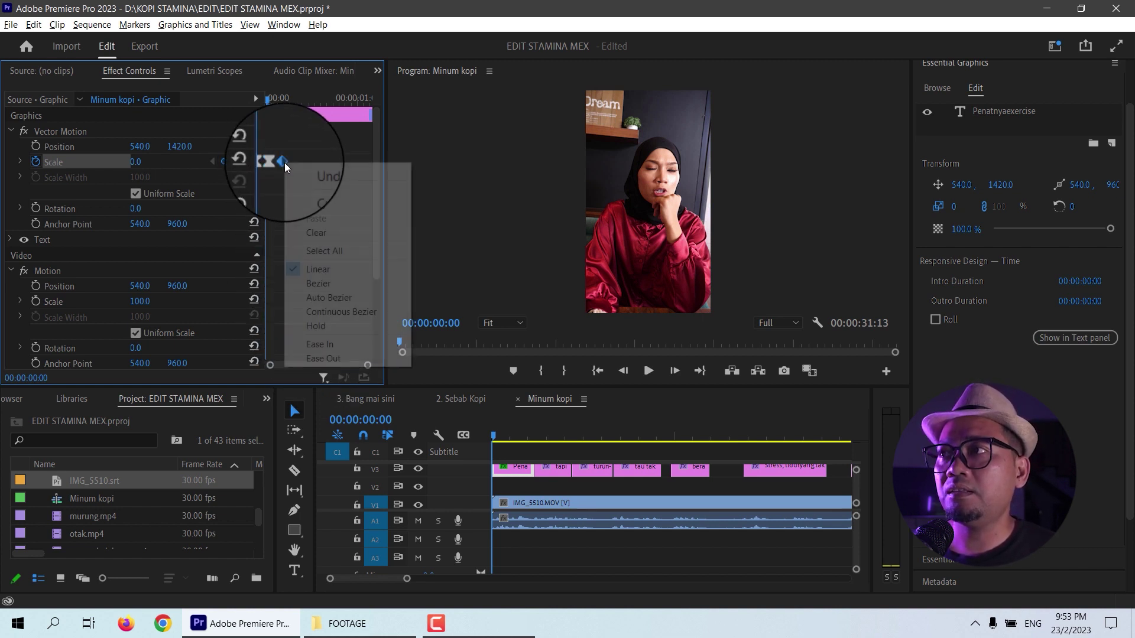
left_click(343, 359)
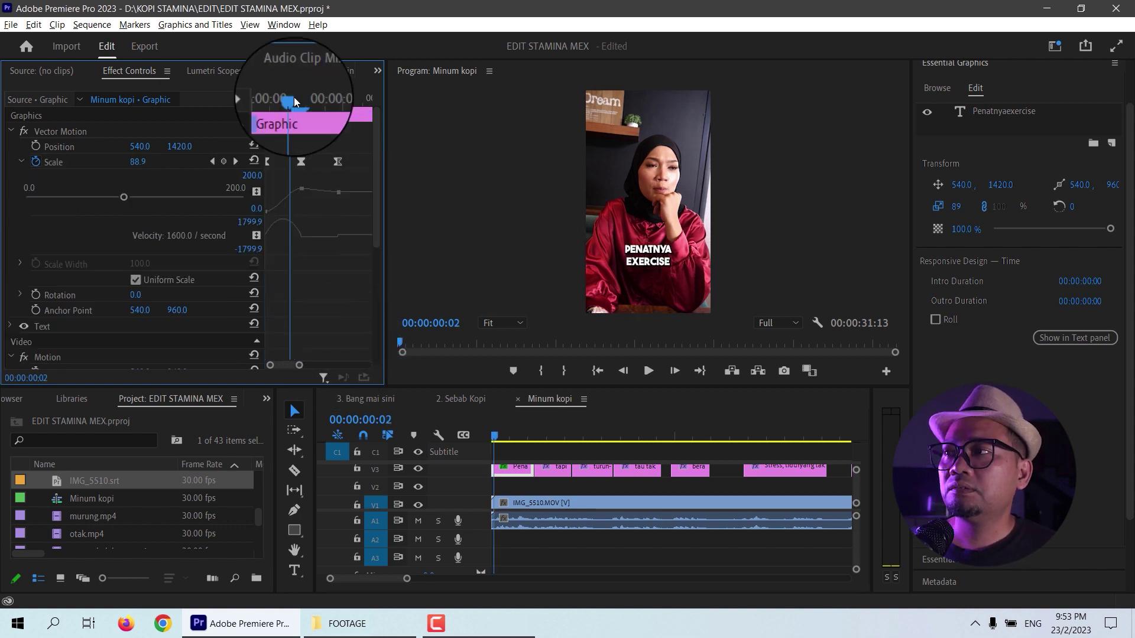
key("space")
key("space")
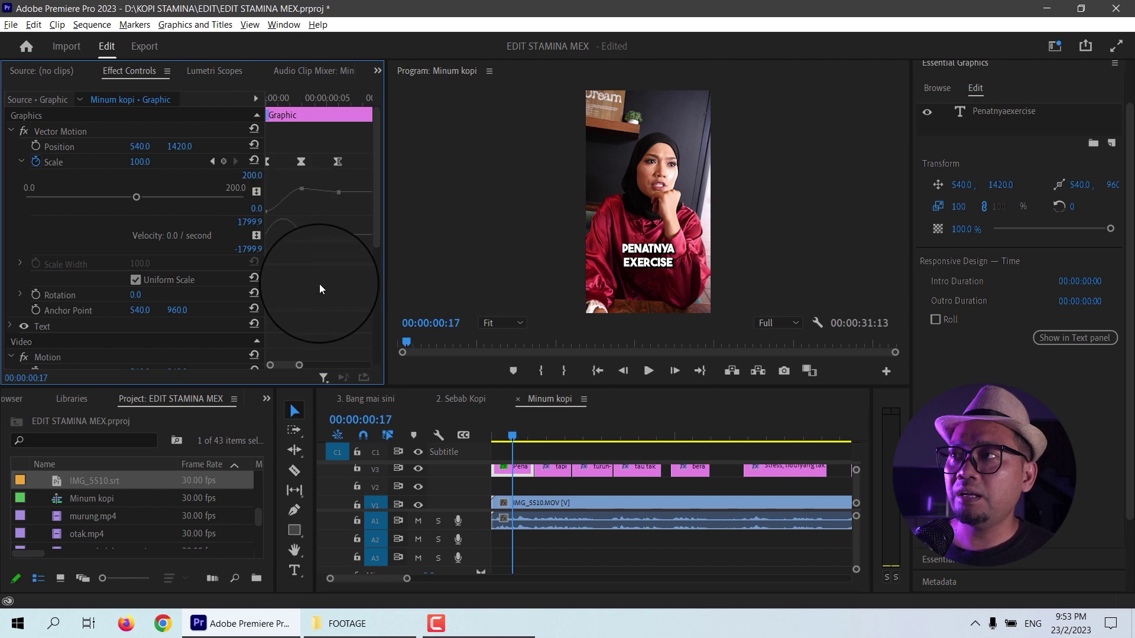
key("Home")
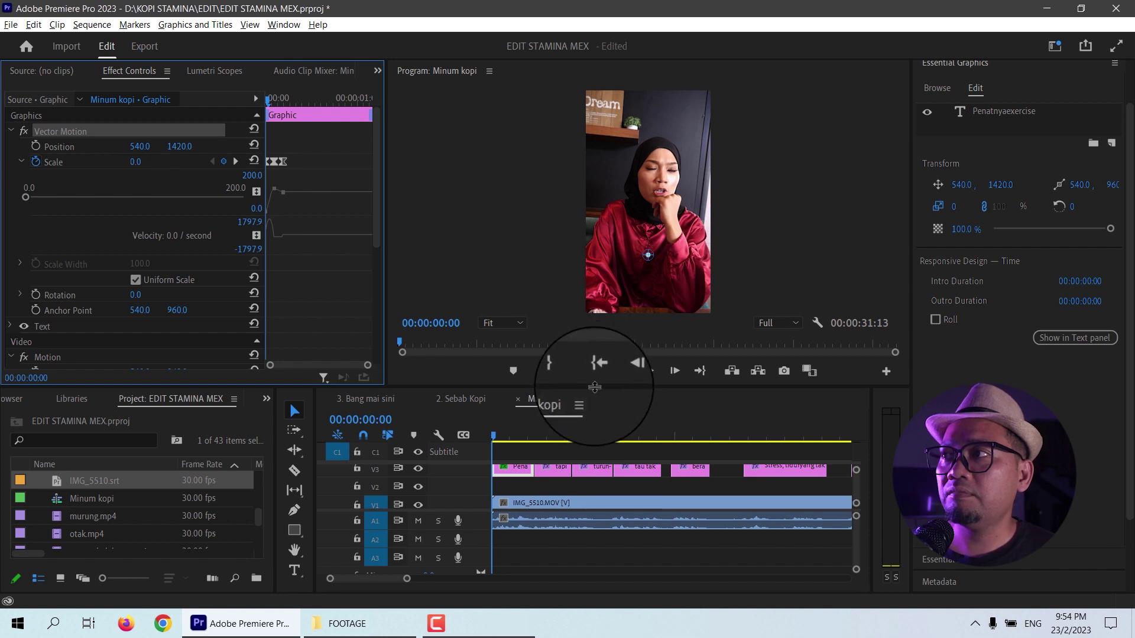
Step: Copy the first caption's Vector Motion onto all V3 caption clips and play the sequence
left_click_drag(595, 388, 595, 361)
right_click(65, 133)
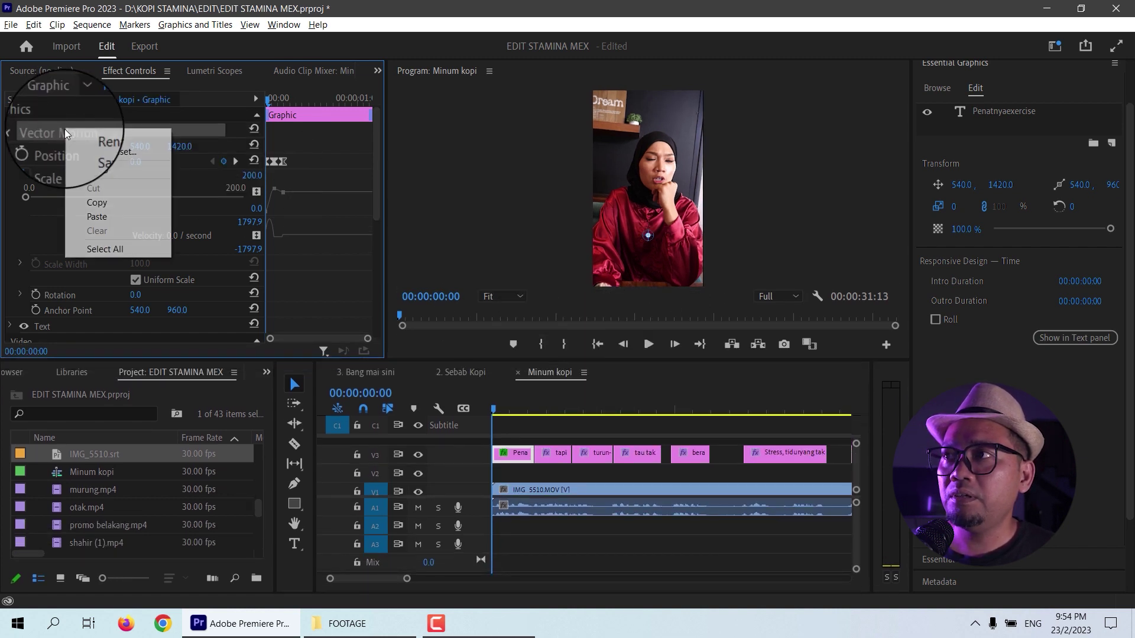
key("Escape")
left_click_drag(790, 455, 497, 467)
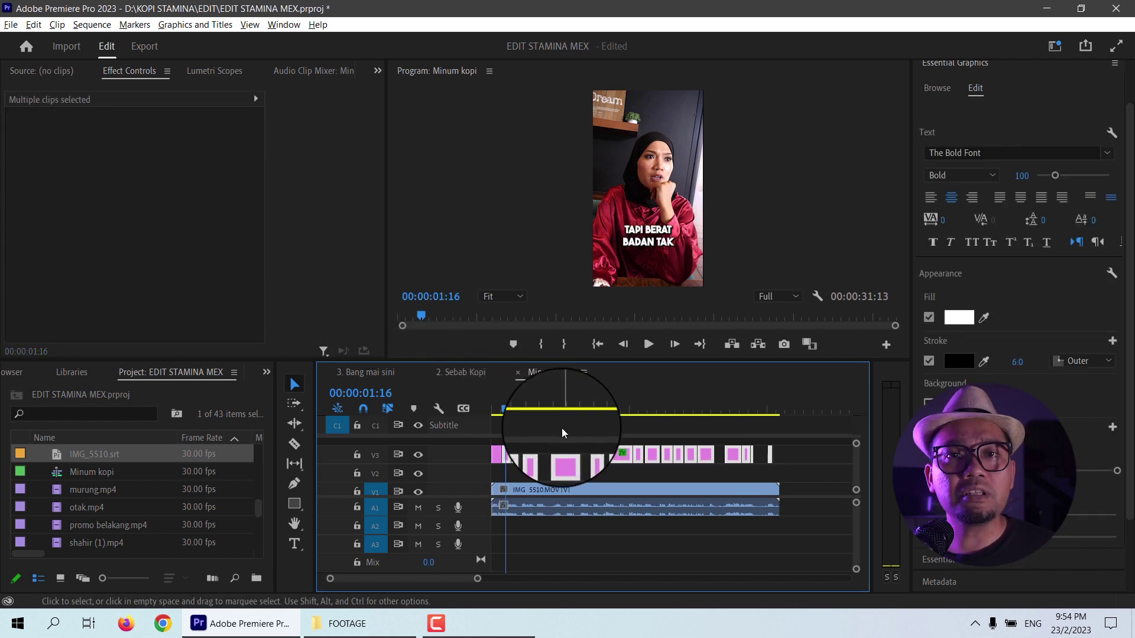
left_click_drag(497, 409, 503, 413)
key("space")
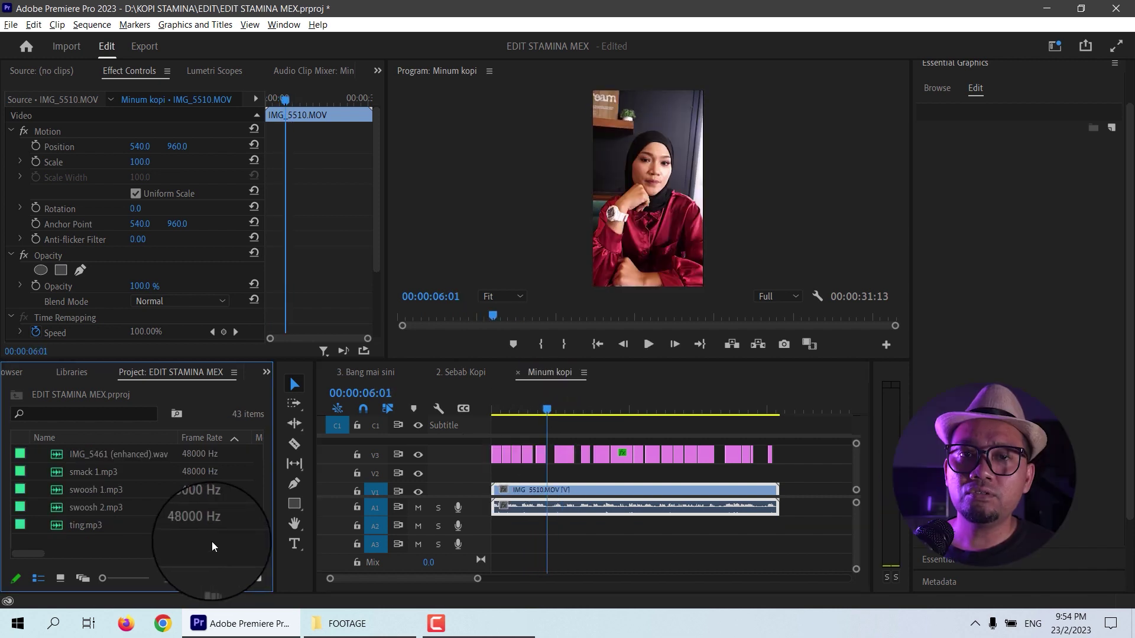
Step: Create a 1080×1920 colour matte in pure red FF0000 named merah
right_click(214, 539)
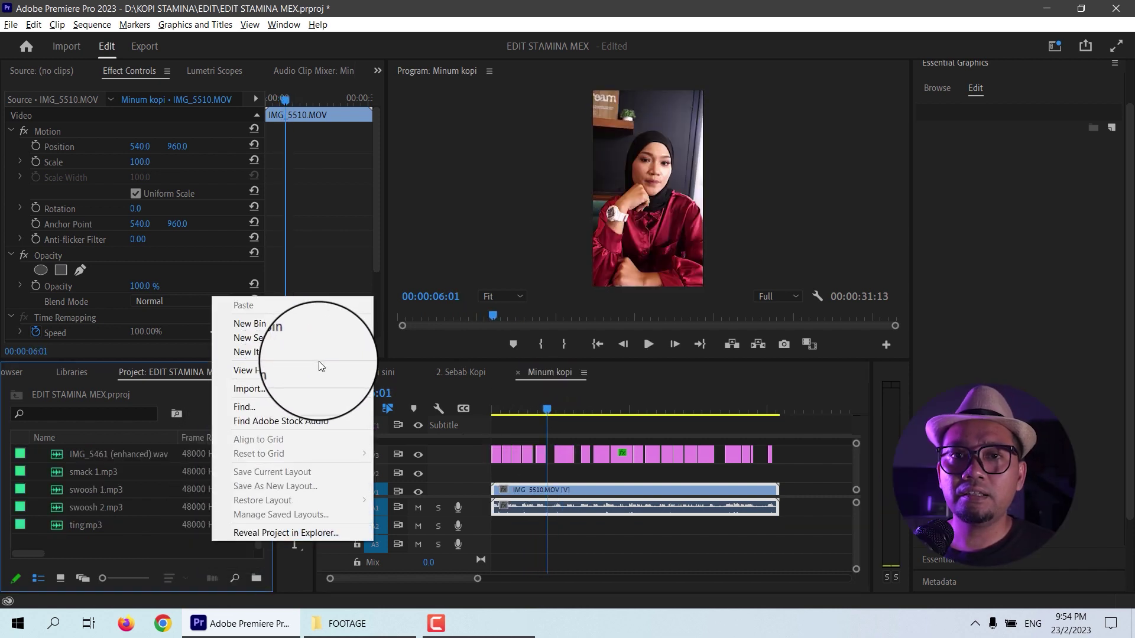
mouse_move(325, 352)
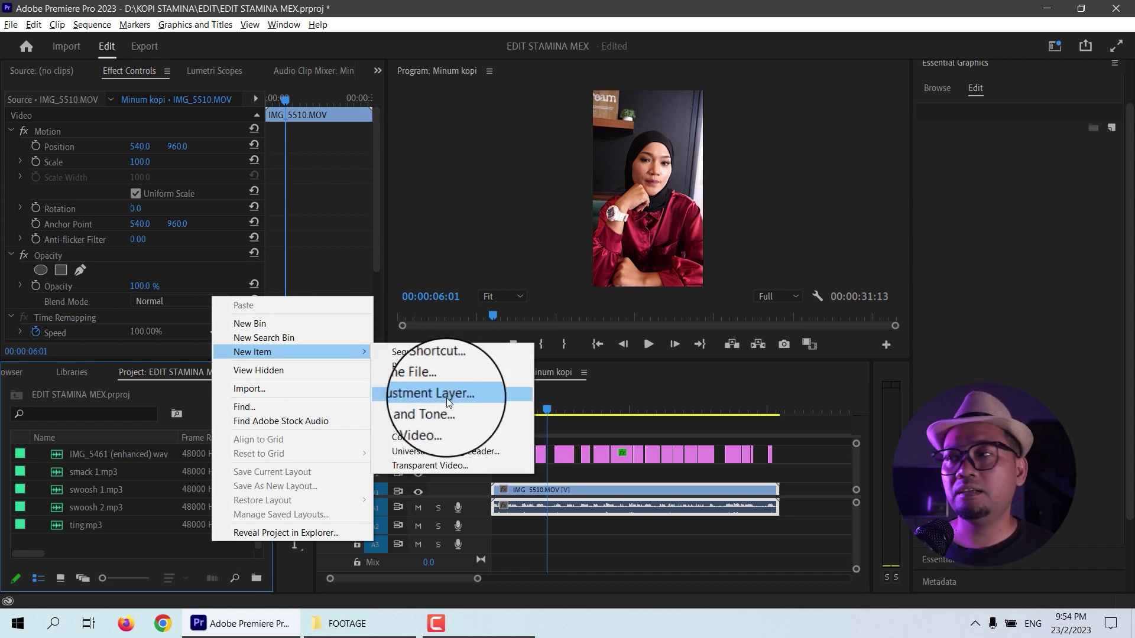
left_click(438, 438)
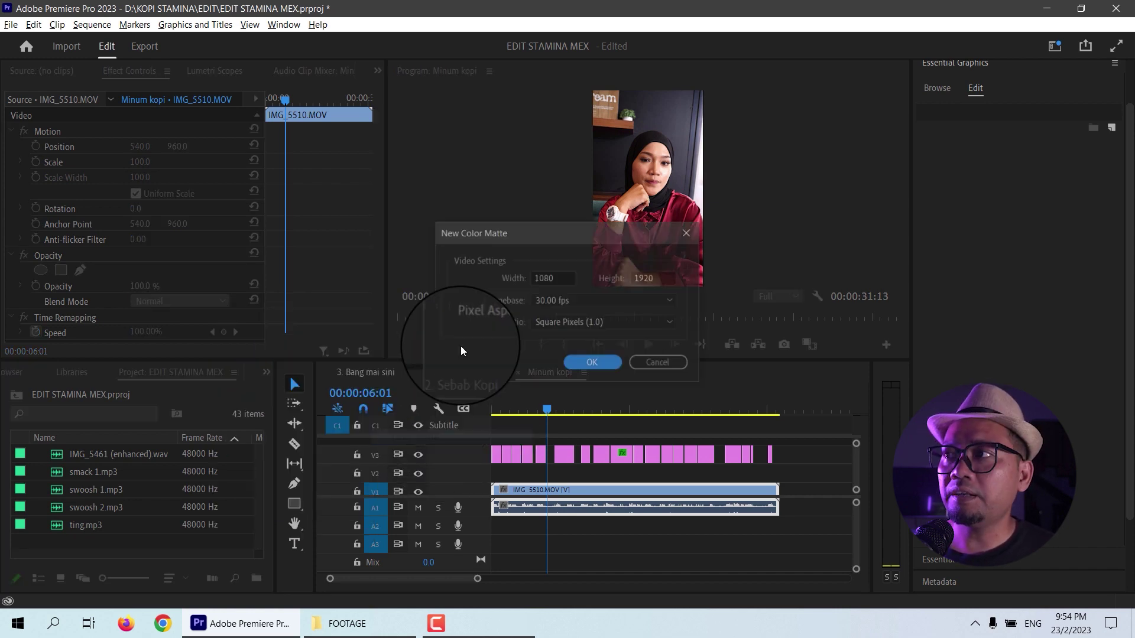
left_click(592, 365)
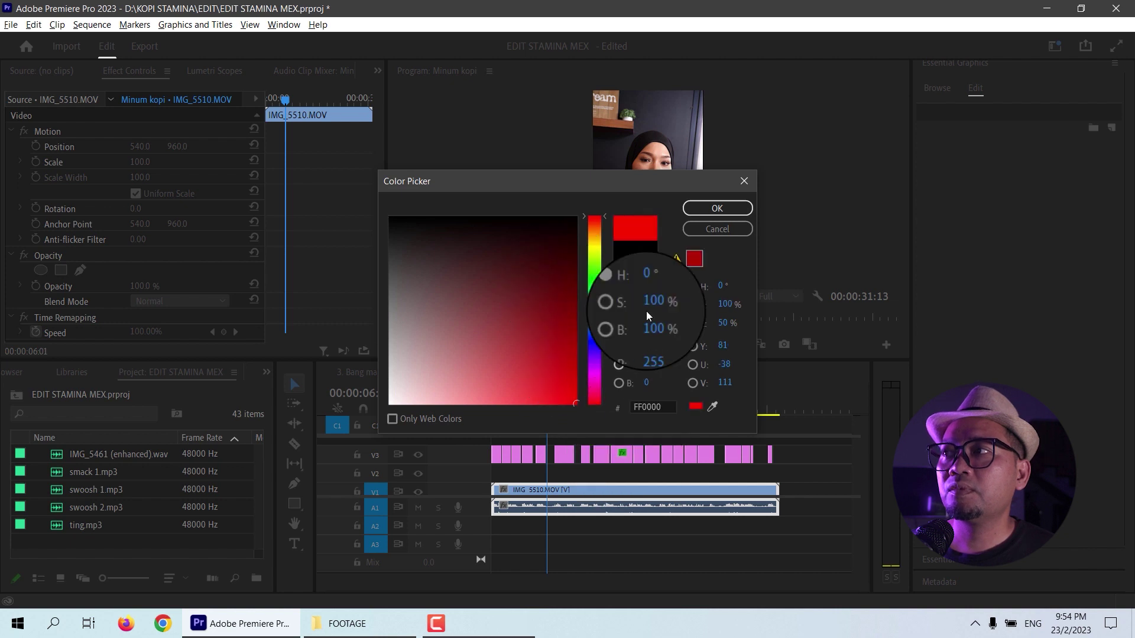
left_click(707, 215)
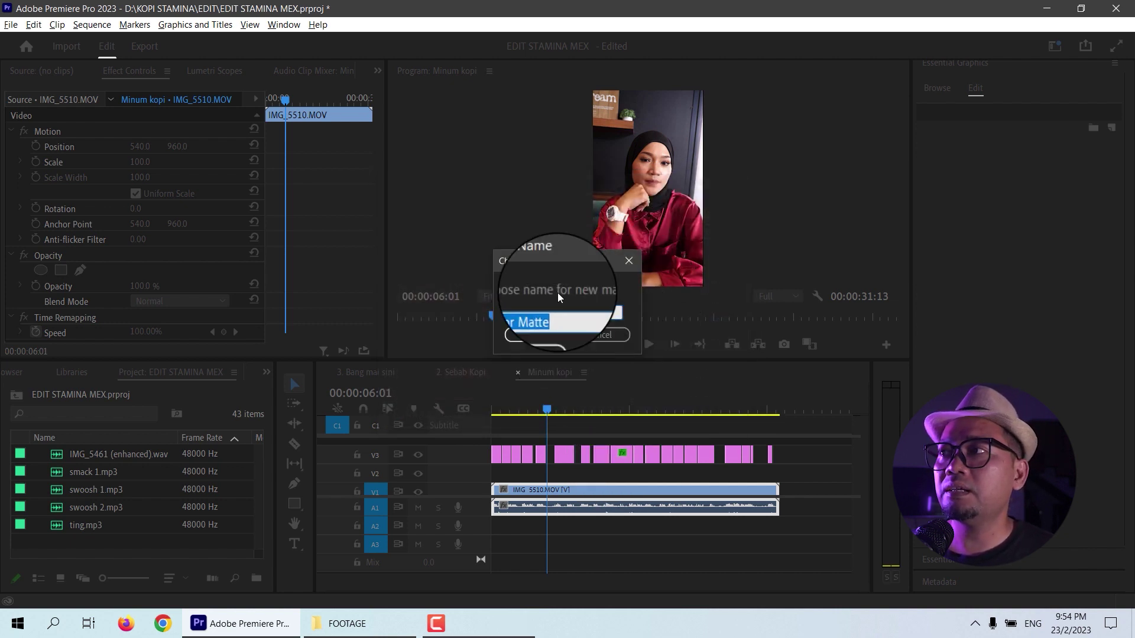
key("Return")
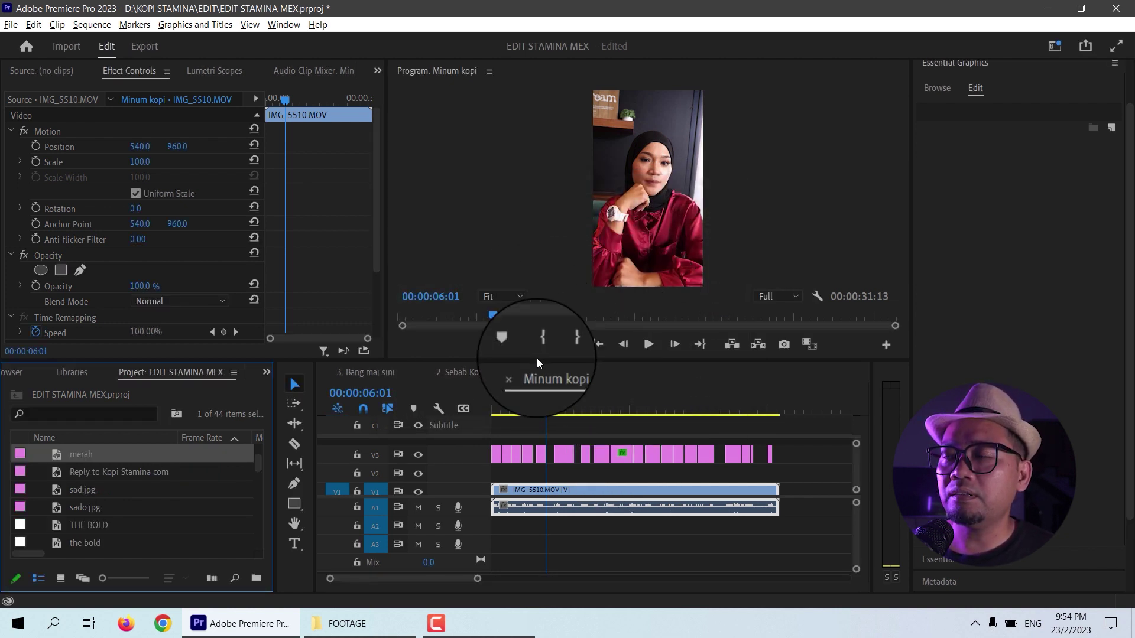
Step: Drop the merah matte onto V4 above the captions and extend it to the sequence end
left_click_drag(856, 443, 856, 429)
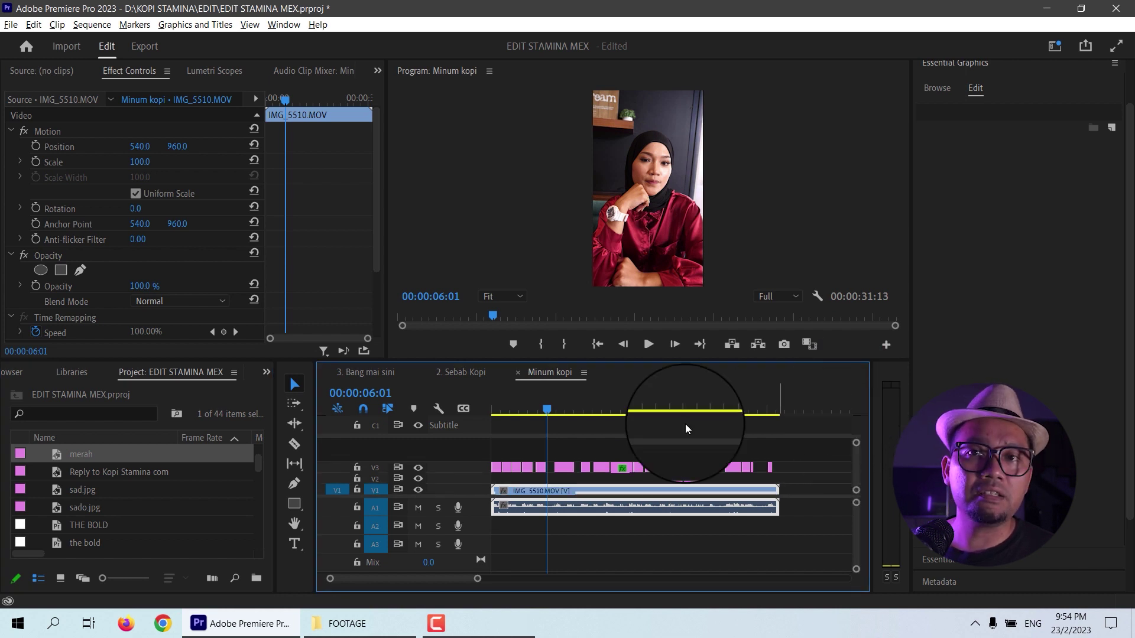
mouse_move(81, 454)
left_mouse_down()
mouse_move(485, 444)
mouse_move(772, 452)
left_mouse_up()
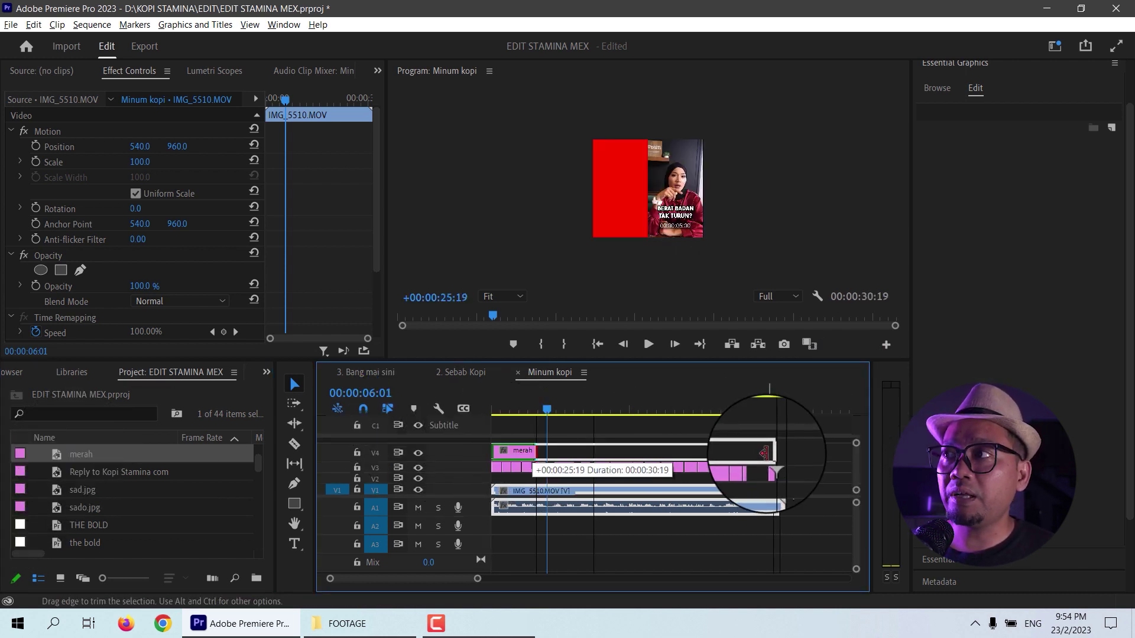
left_click(514, 416)
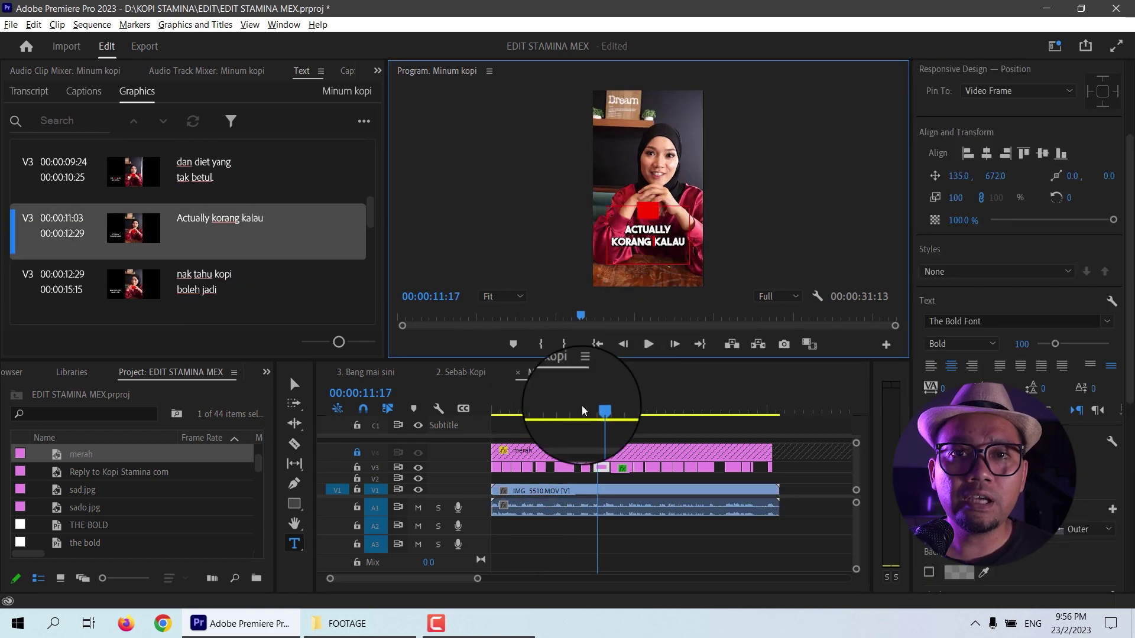
mouse_move(615, 400)
left_mouse_down()
mouse_move(671, 417)
mouse_move(706, 411)
left_mouse_up()
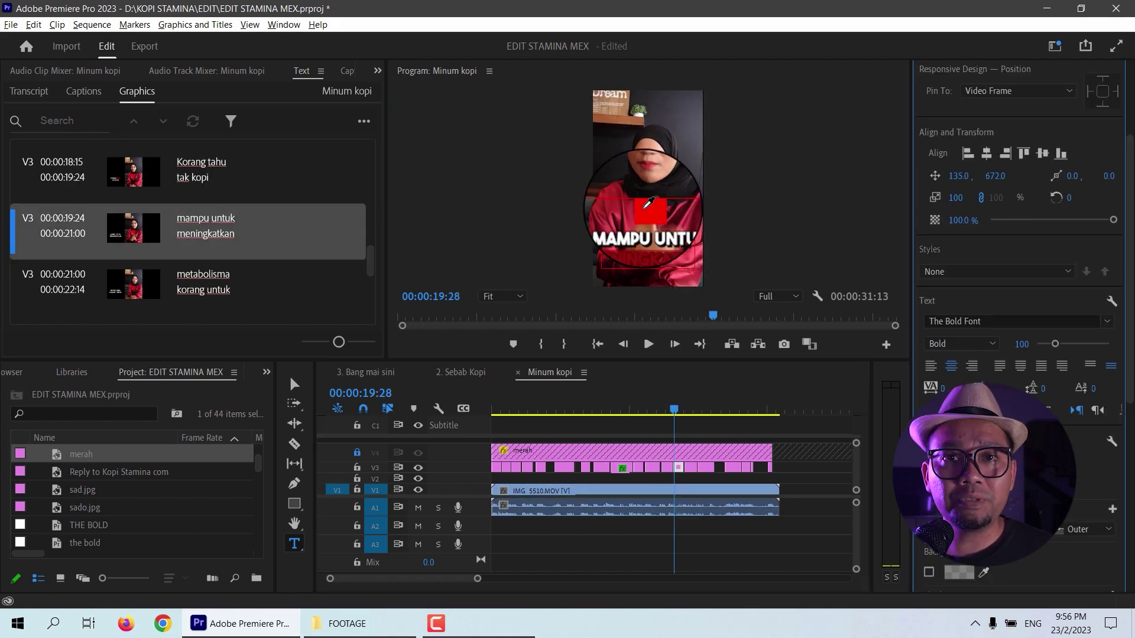